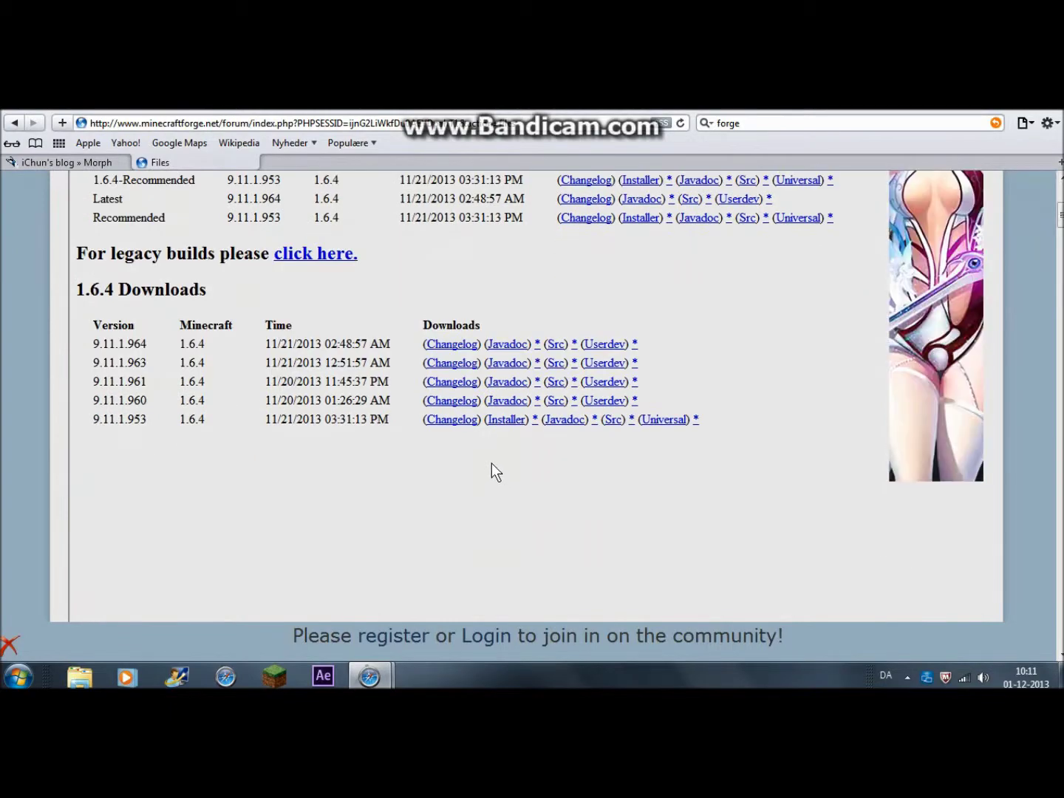
Download the 1.6.4-Recommended Forge installer past the adf.ly ad and save forge-1.6.4-9.11.1.953-installer.jar to disk.
scroll(492, 470, up, 4)
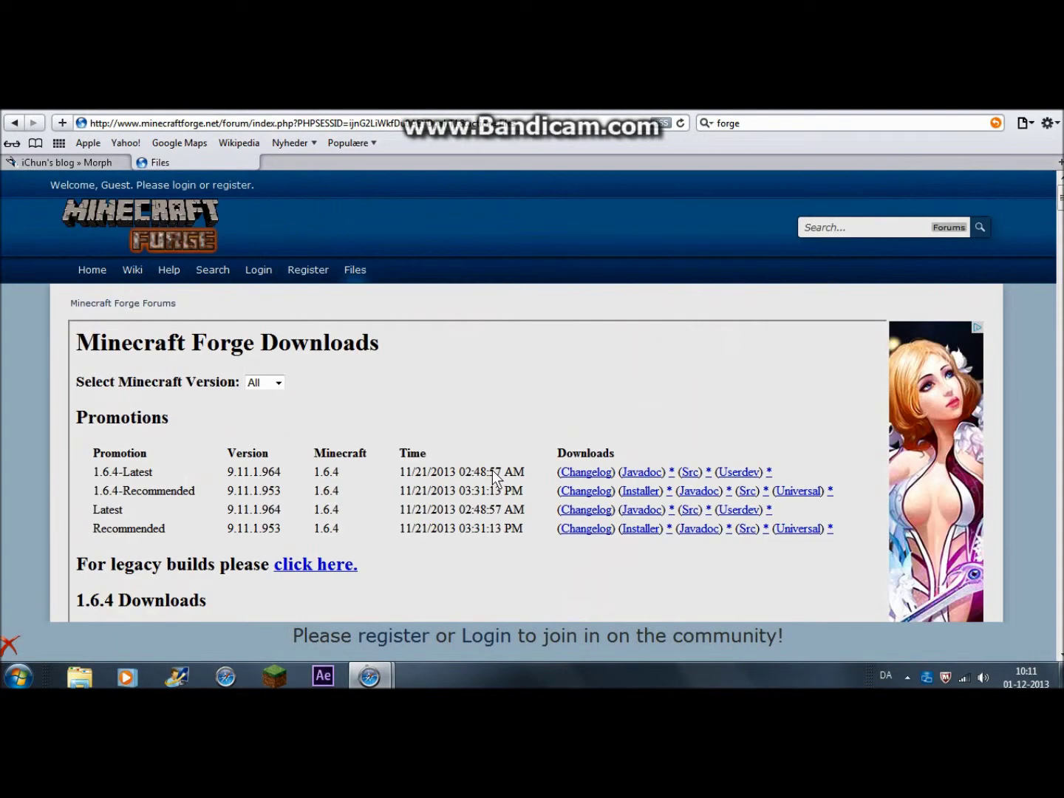
scroll(492, 469, down, 3)
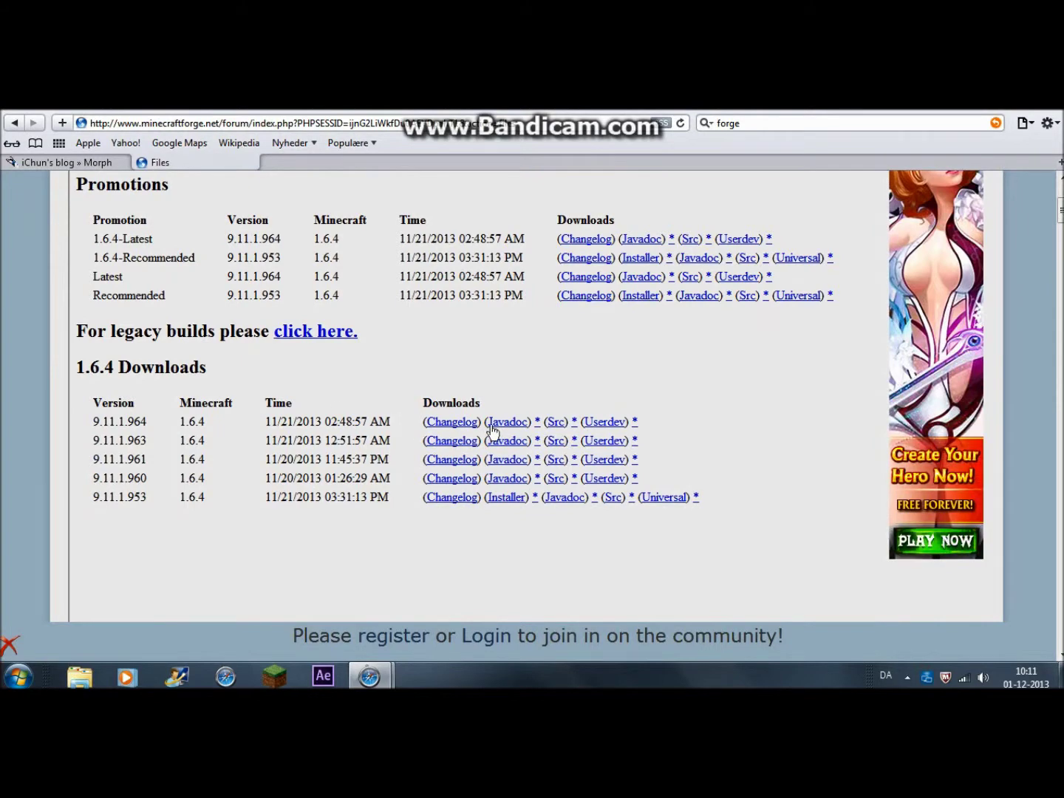
scroll(544, 302, up, 1)
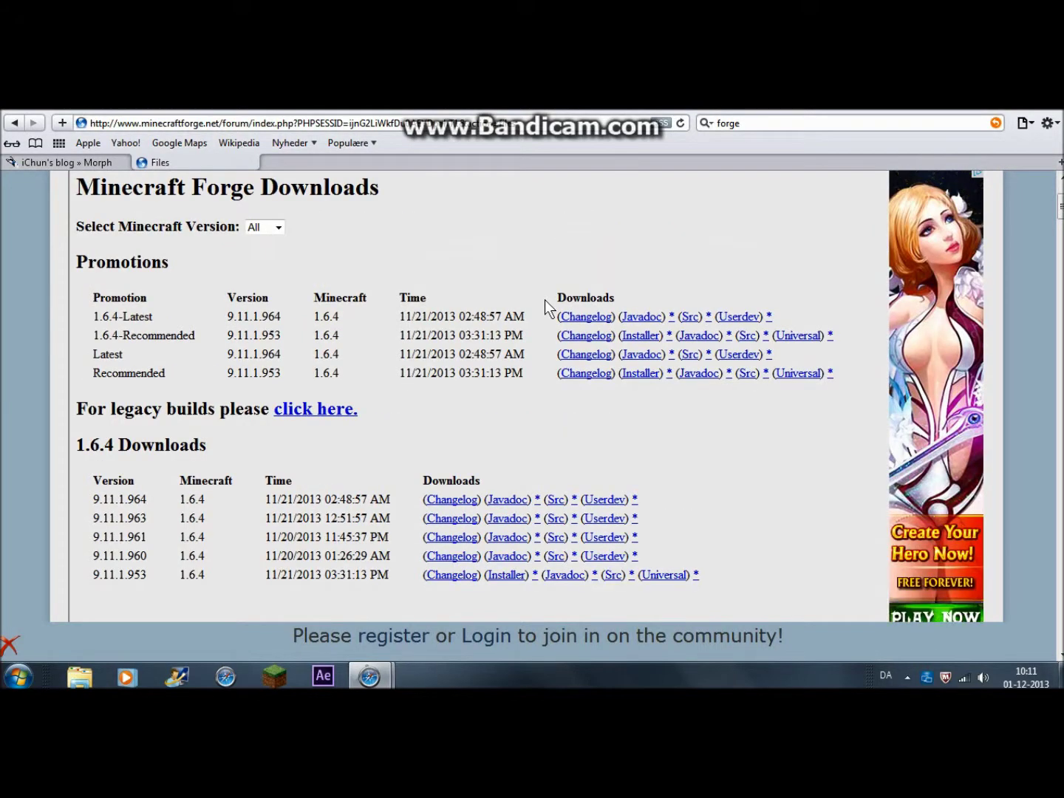
click(640, 336)
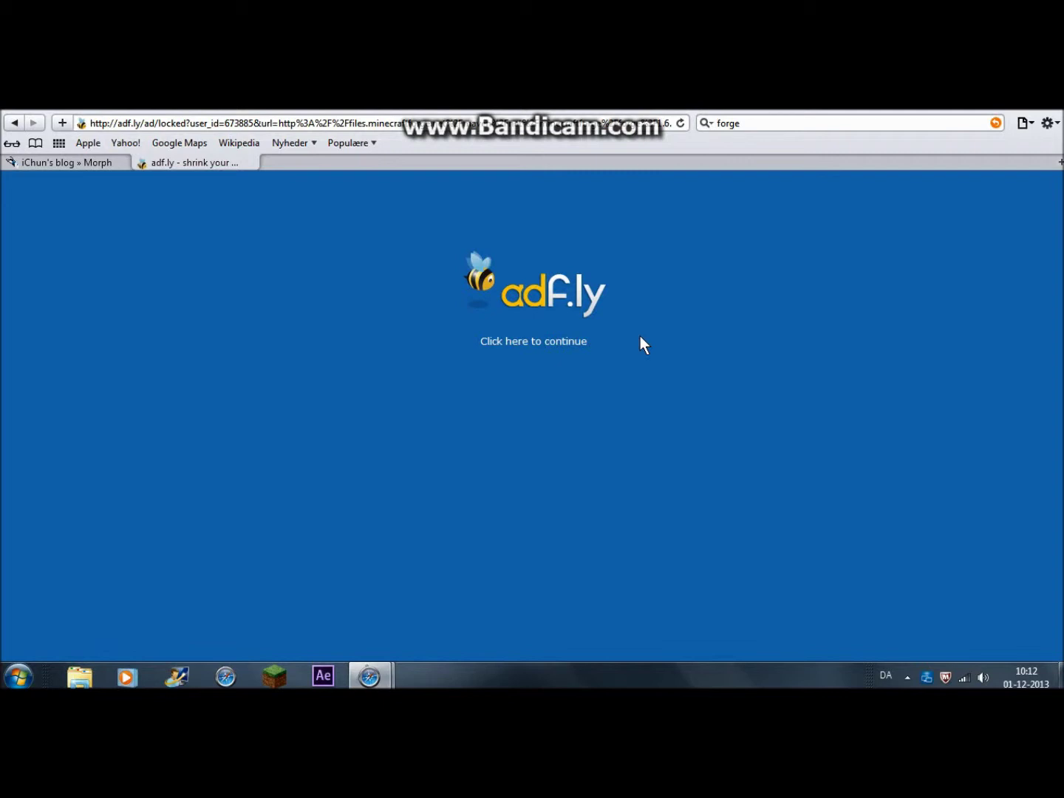
click(527, 342)
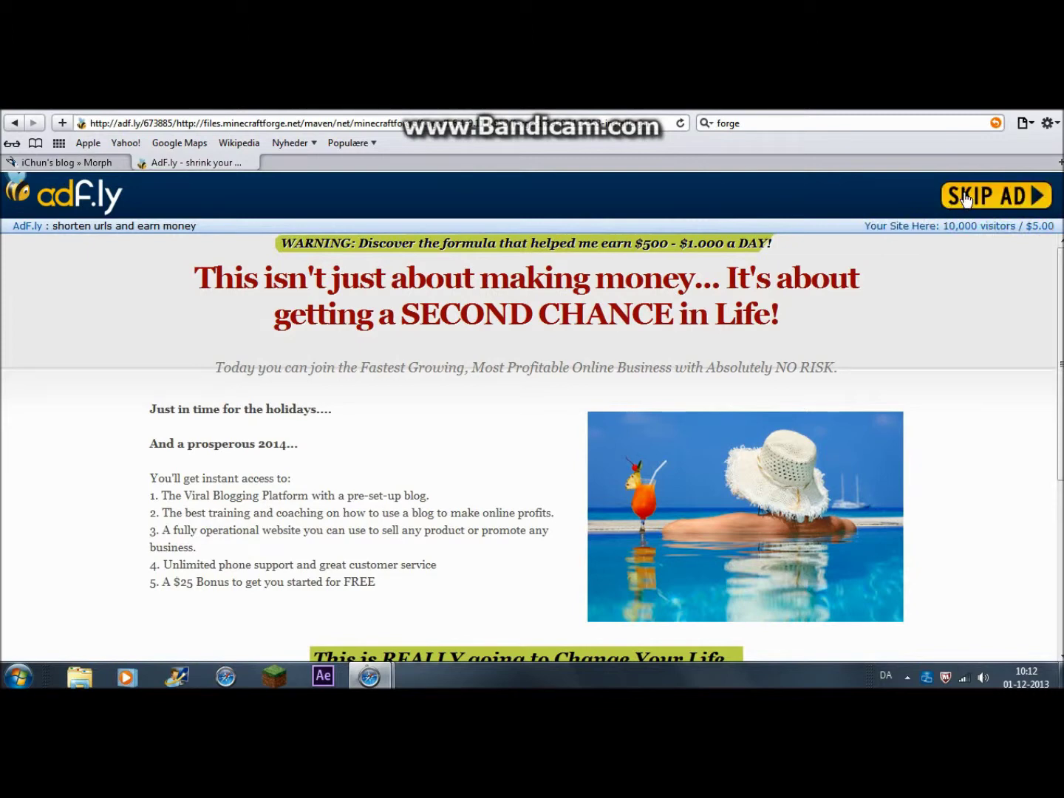
click(963, 198)
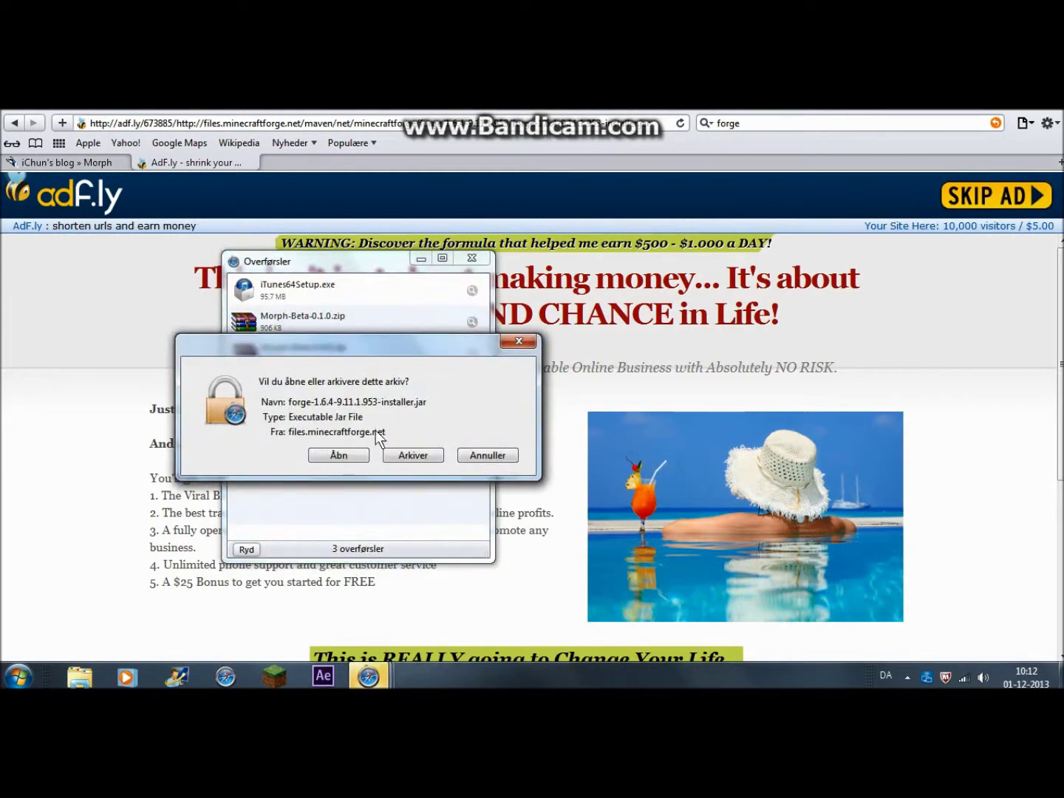
click(413, 455)
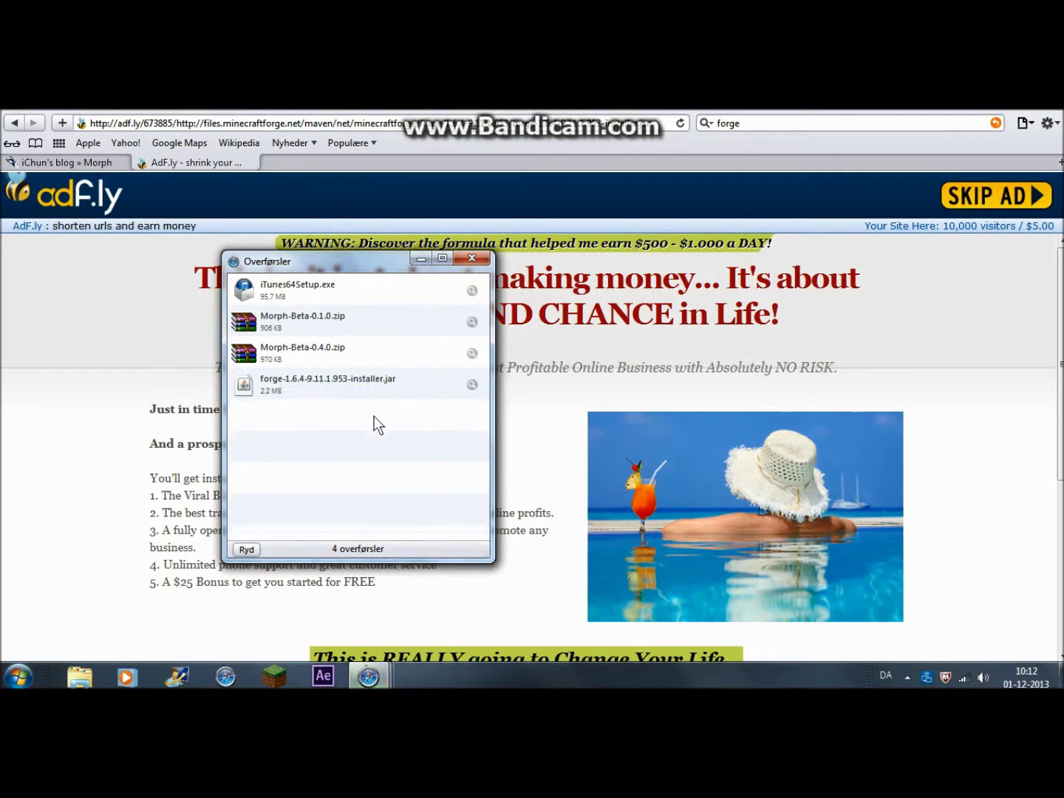
click(470, 259)
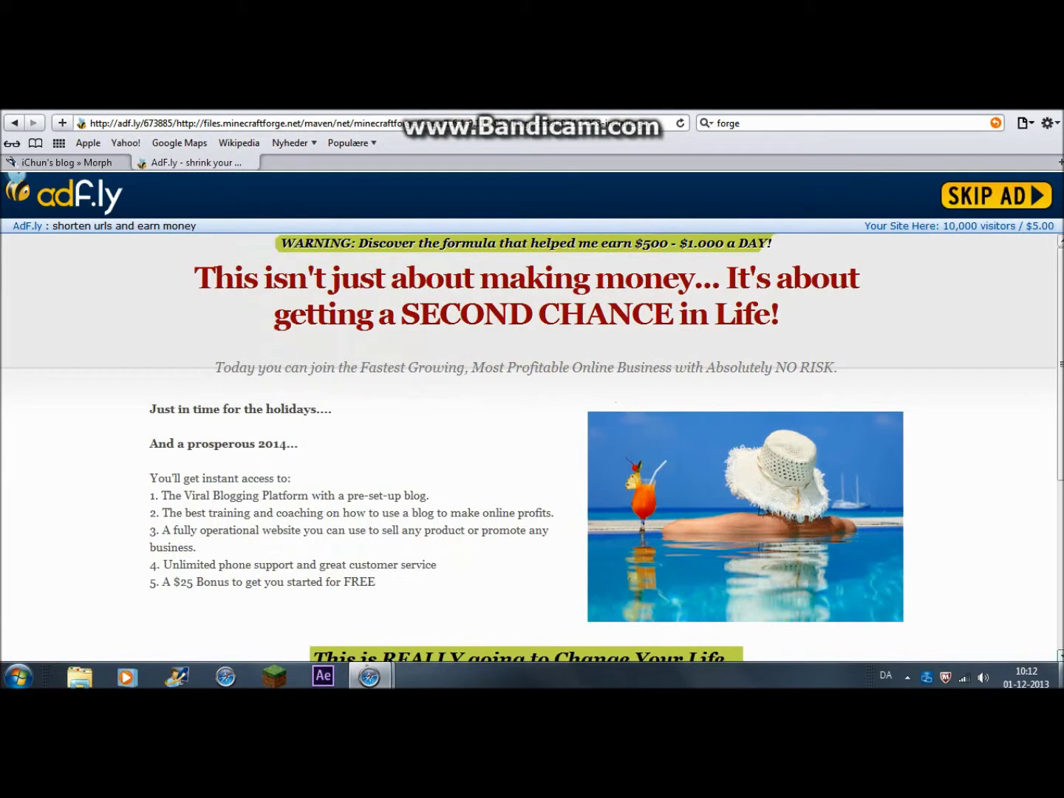
Search the computer for "morph" and place the Morph-Beta-0.4.0 archive on the desktop.
click(1060, 675)
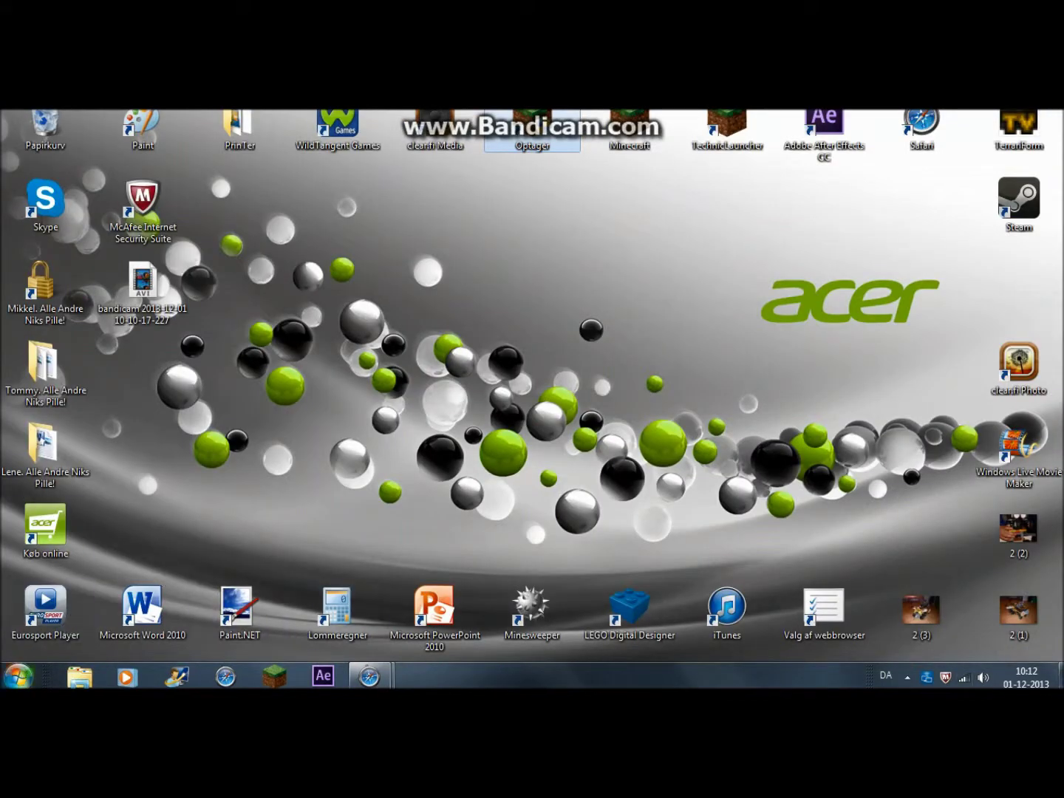
click(17, 675)
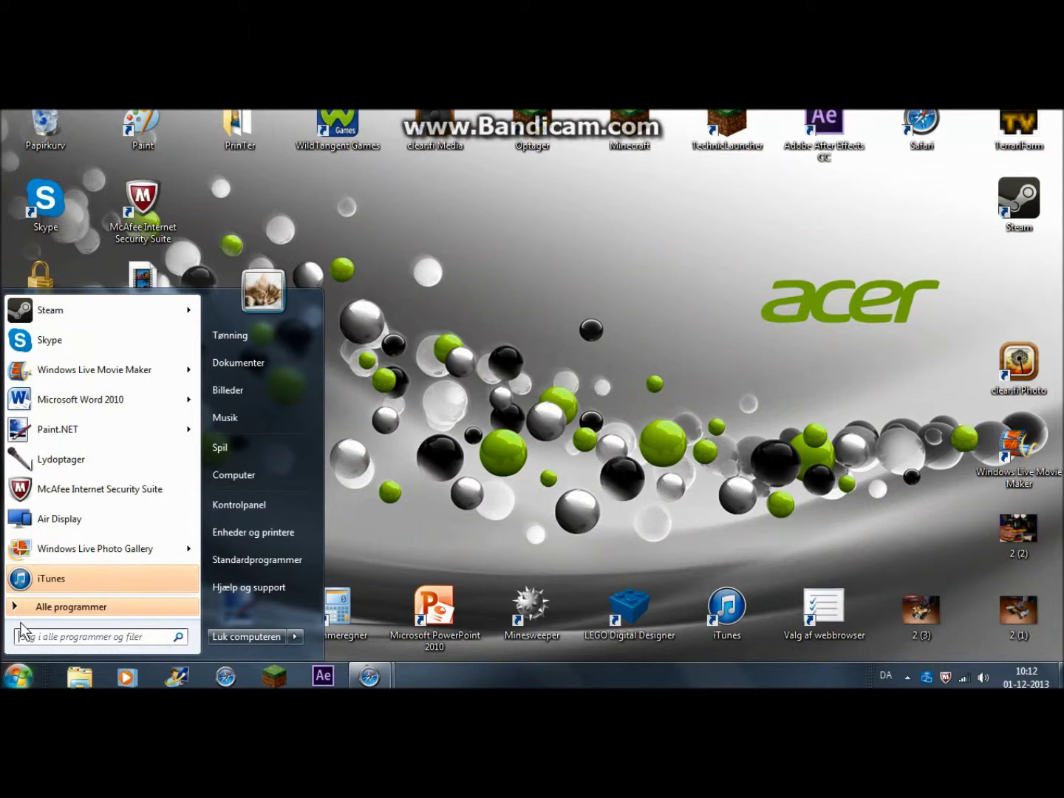
text(morph)
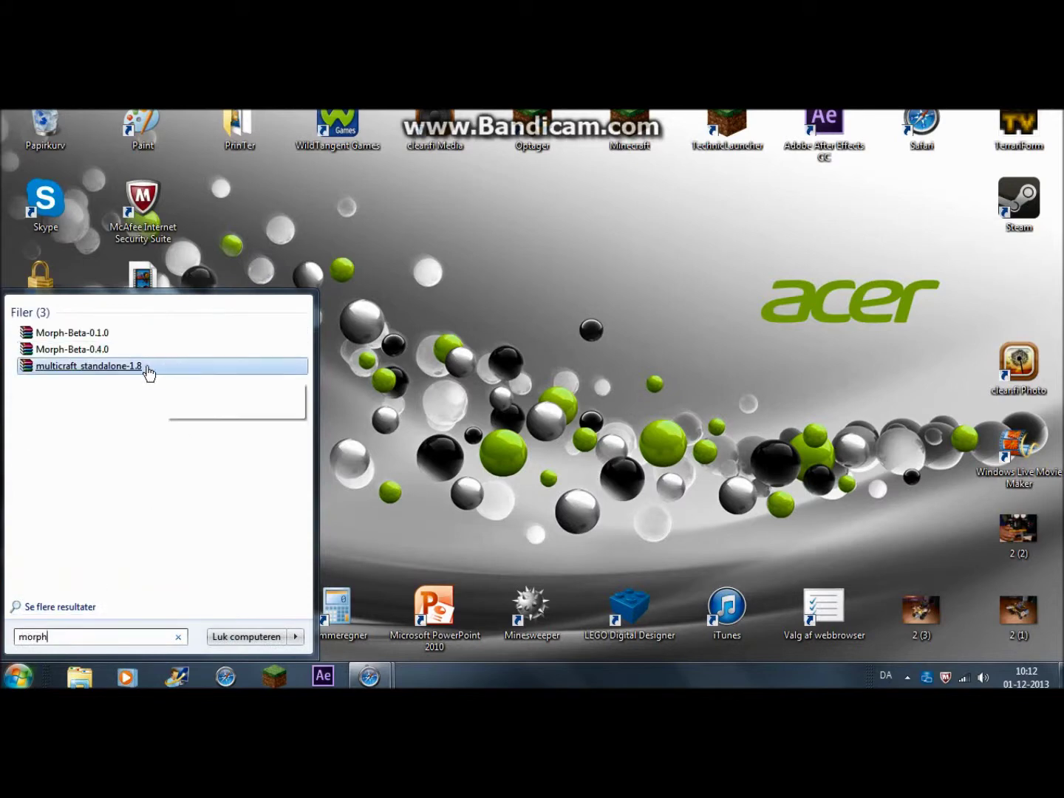
drag(79, 356, 496, 309)
Search the computer for "forge" and place the forge-1.6.4-9.11.1.953-installer file on the desktop beside the Morph archive.
click(17, 674)
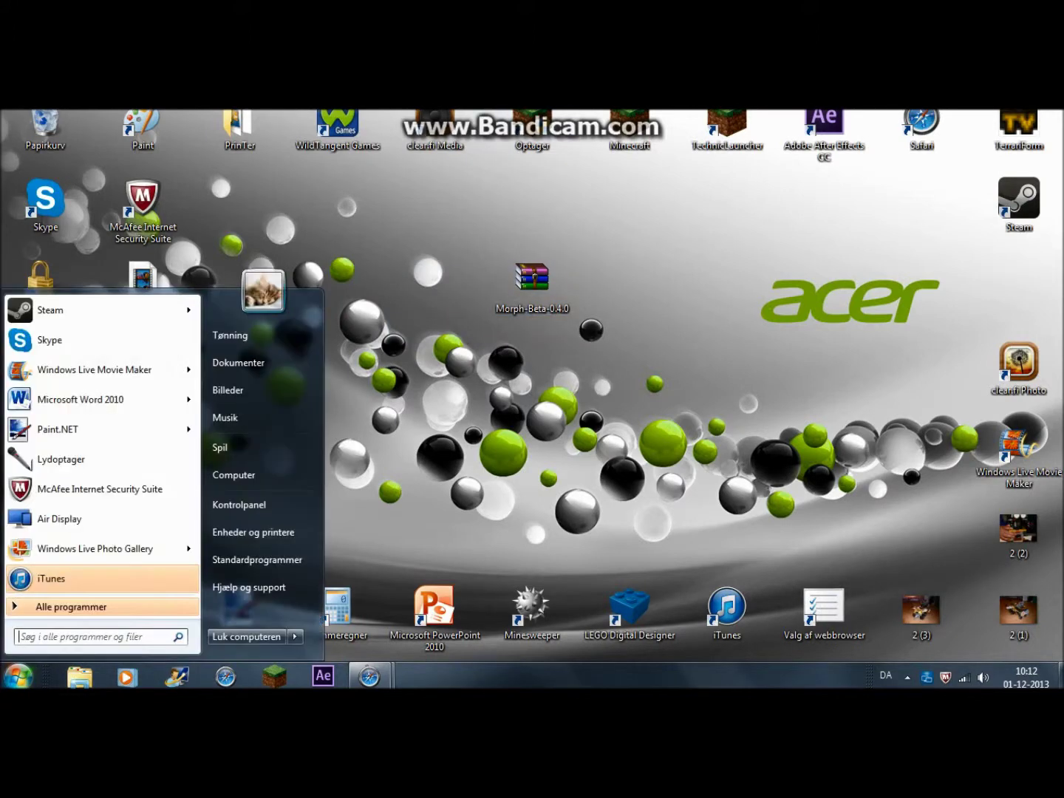
text(fog)
key(BackSpace)
key(BackSpace)
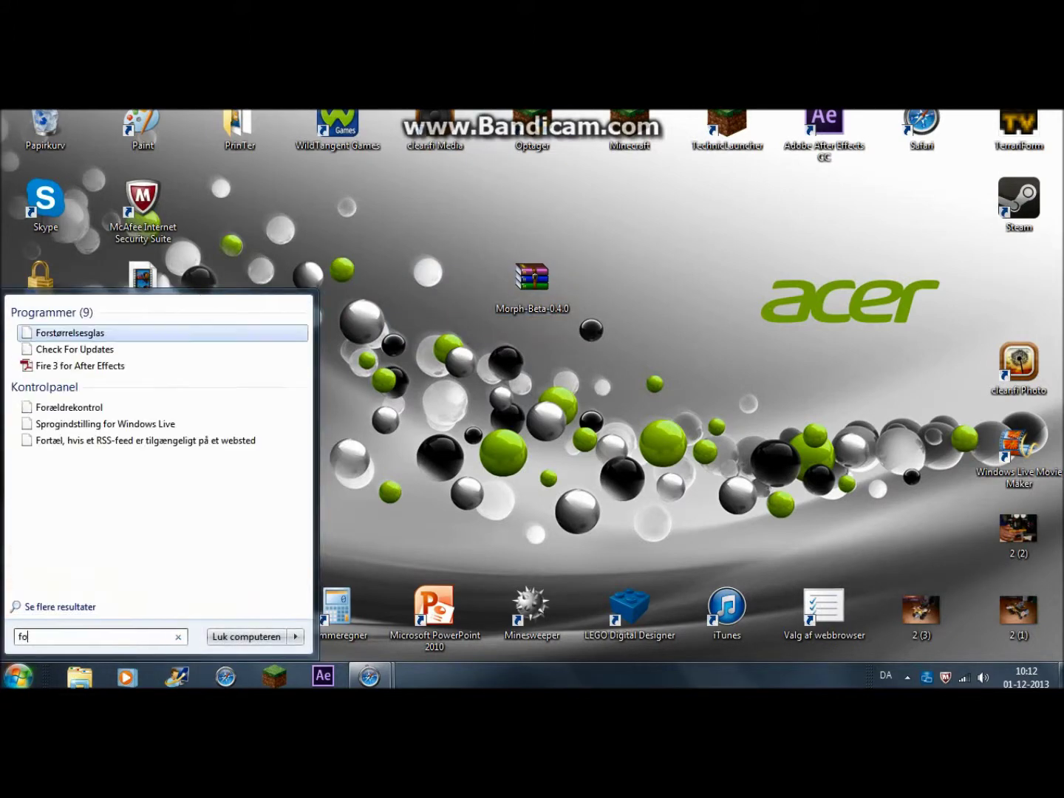
text(org3)
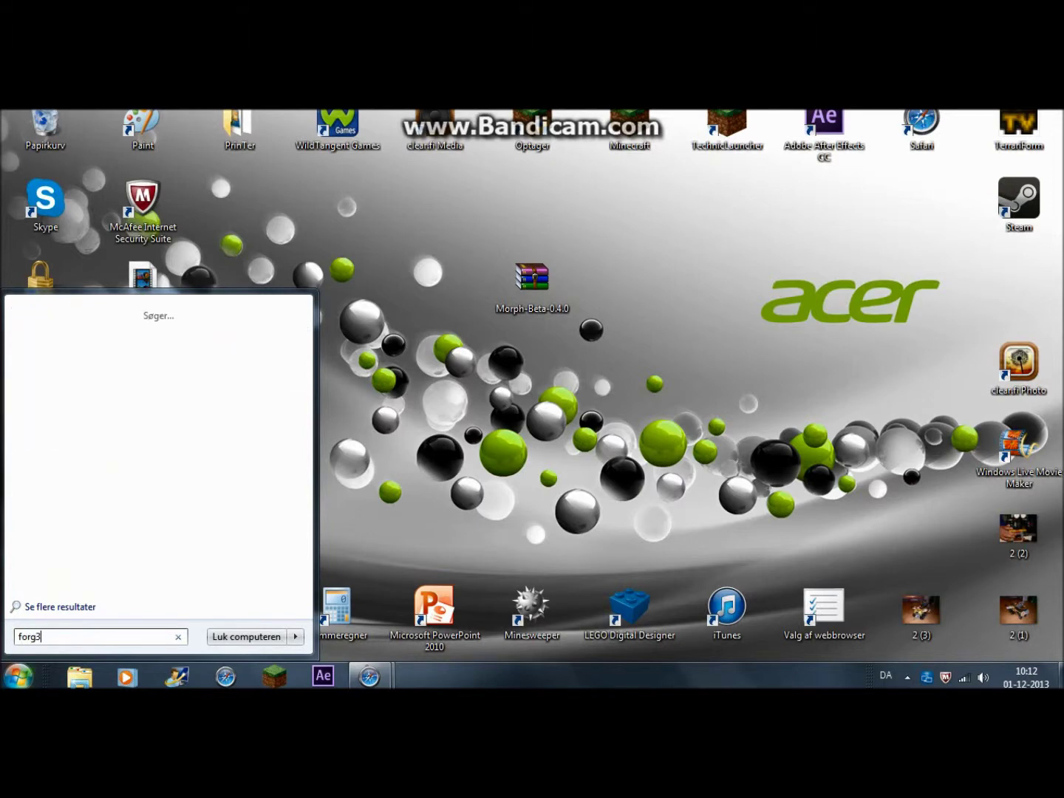
key(BackSpace)
text(e)
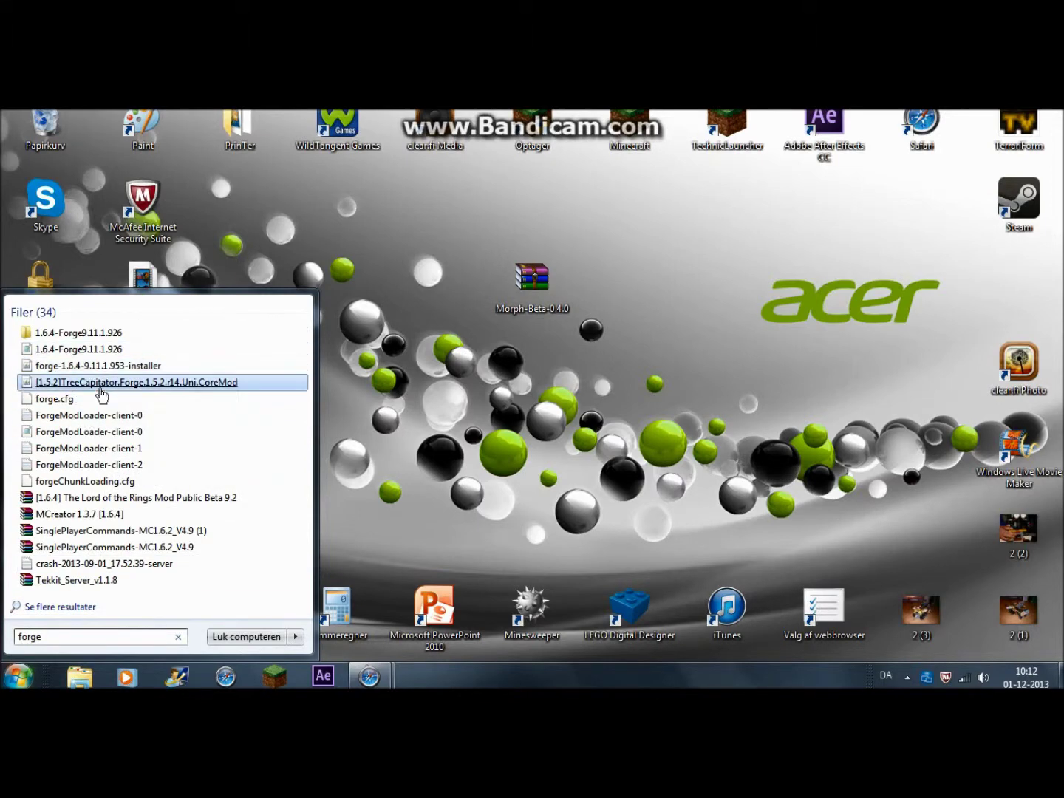
drag(93, 372, 435, 296)
drag(427, 227, 423, 304)
click(426, 403)
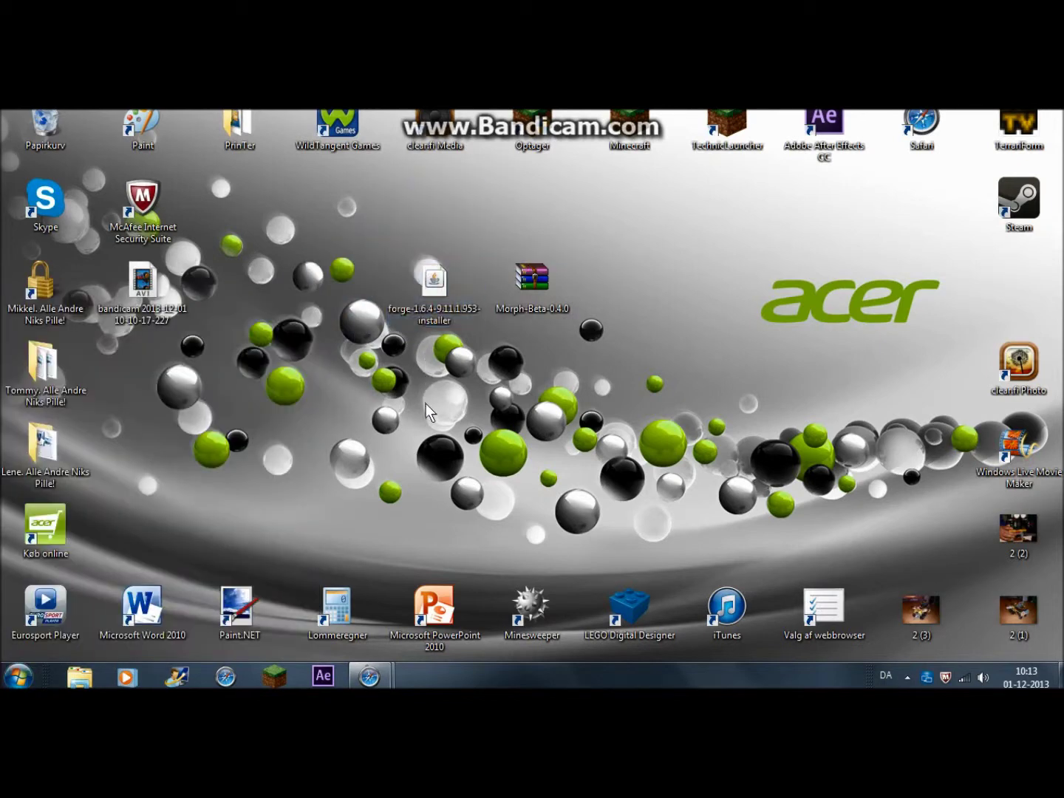
Run the Forge installer from the desktop with Install client selected and dismiss the completion message.
double_click(441, 294)
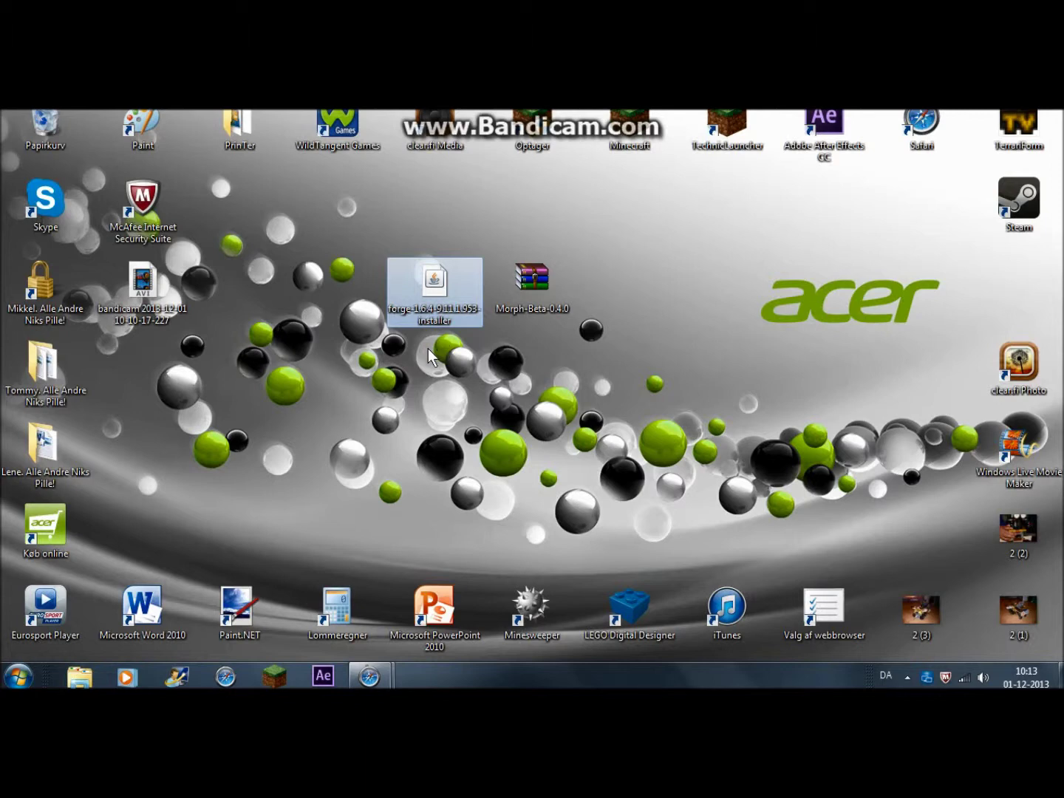
drag(428, 348, 533, 413)
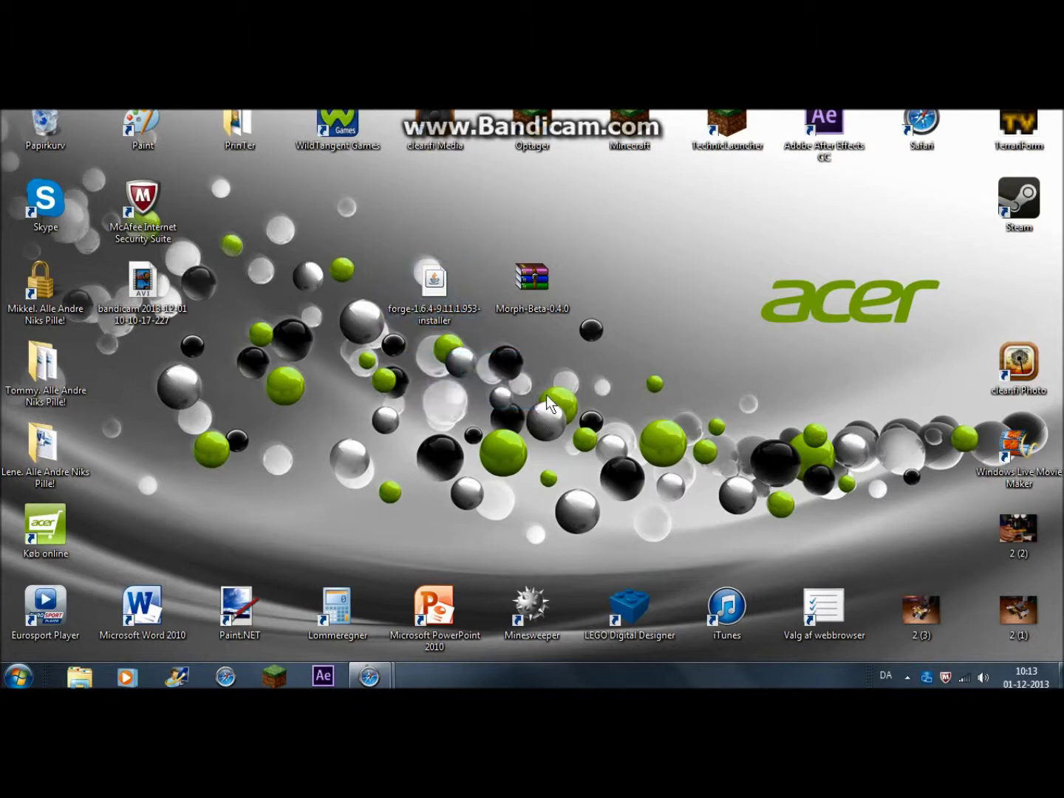
double_click(427, 296)
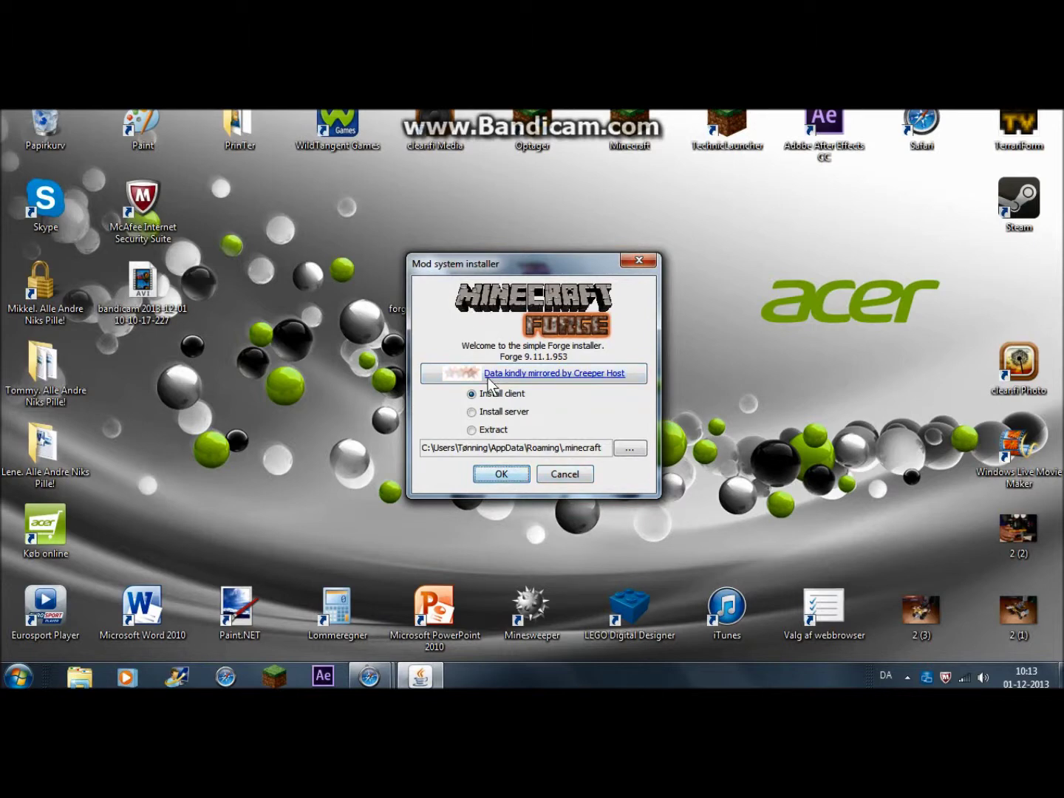
click(472, 396)
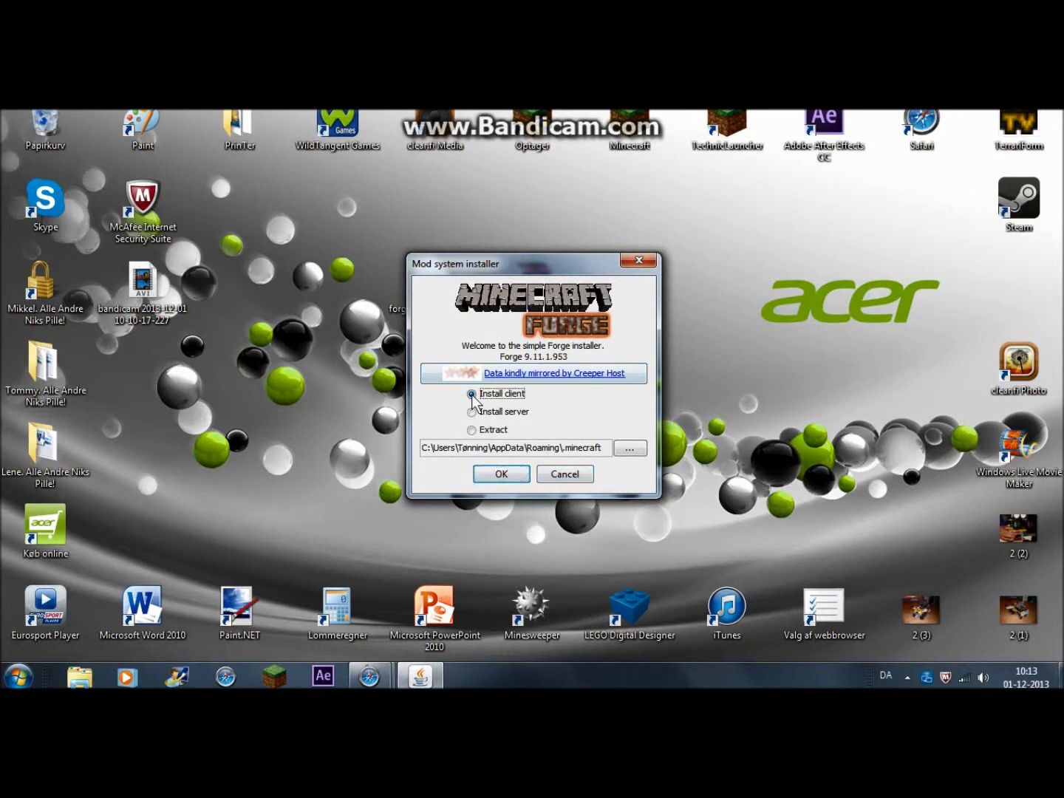
click(498, 475)
drag(325, 377, 414, 451)
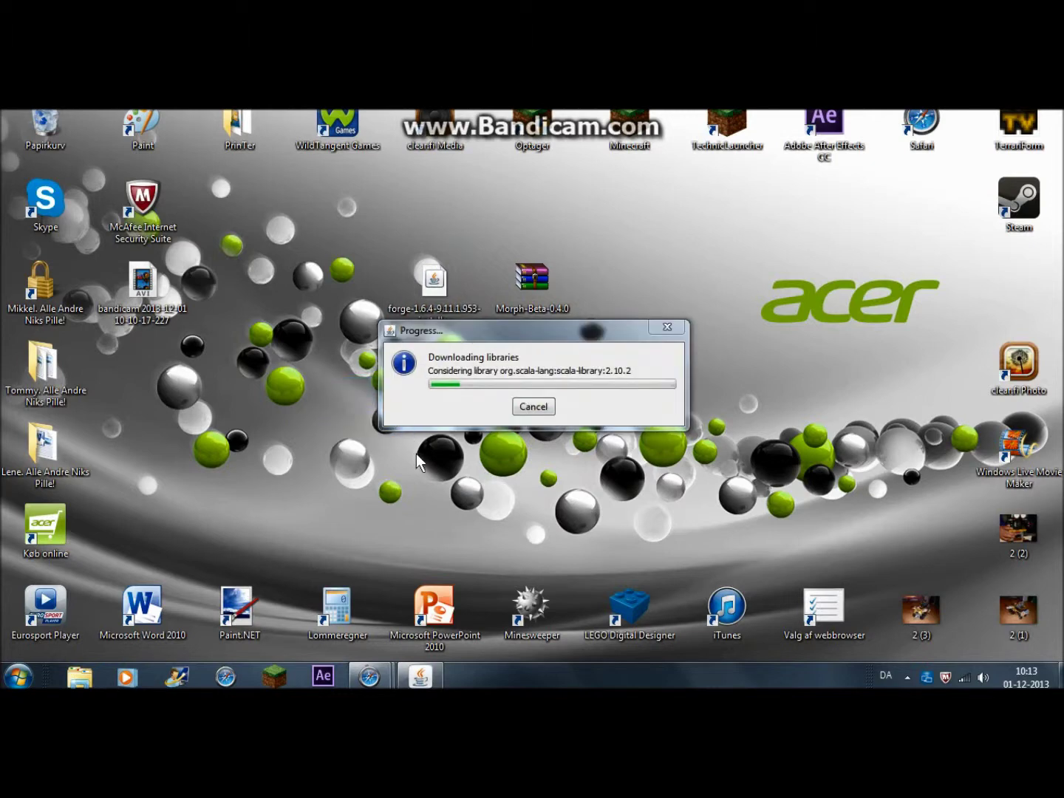
click(462, 387)
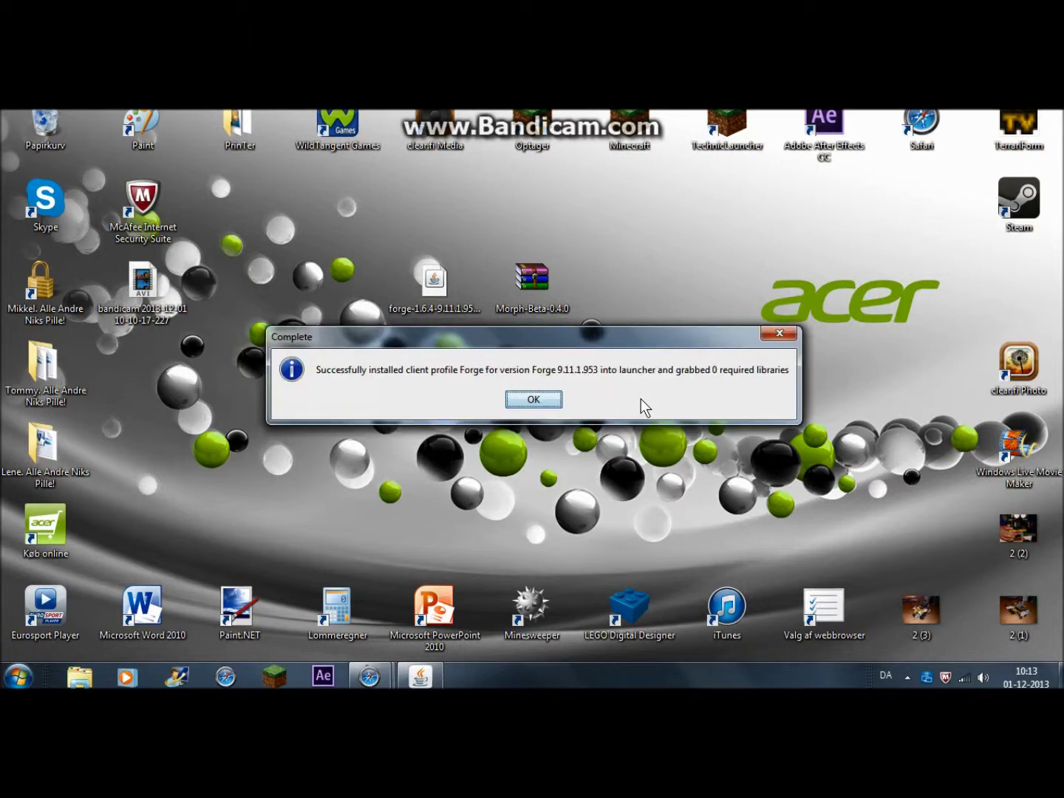
drag(486, 331, 507, 320)
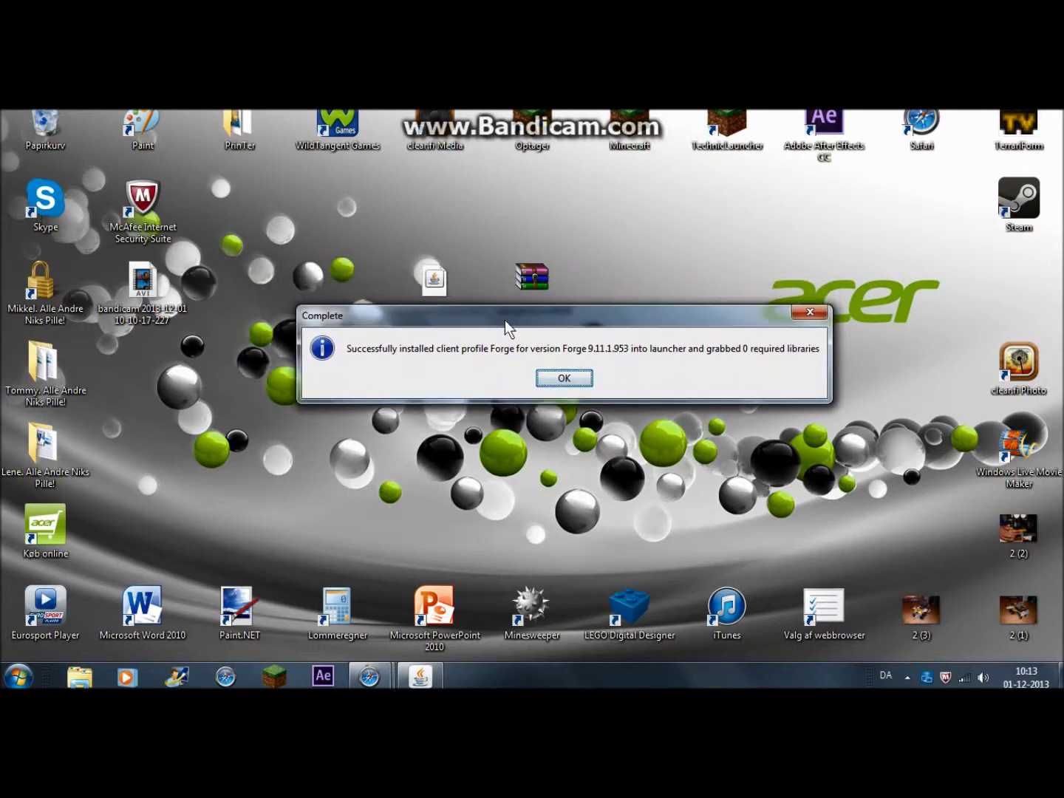
click(566, 380)
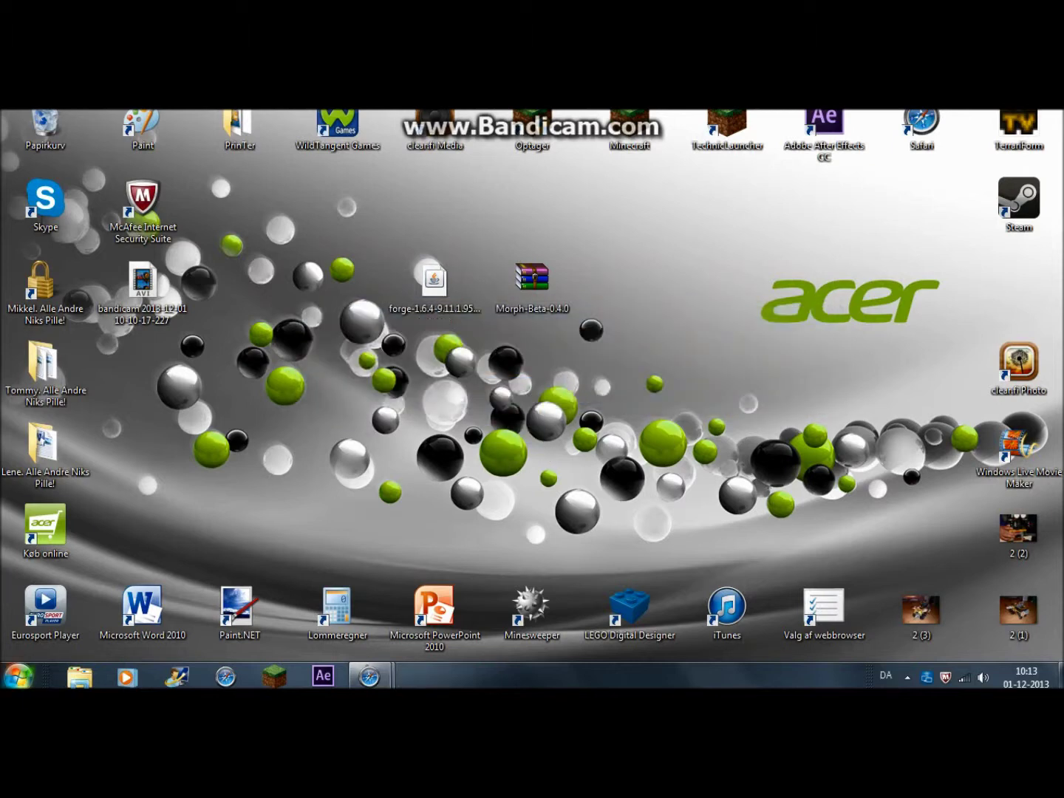
click(18, 676)
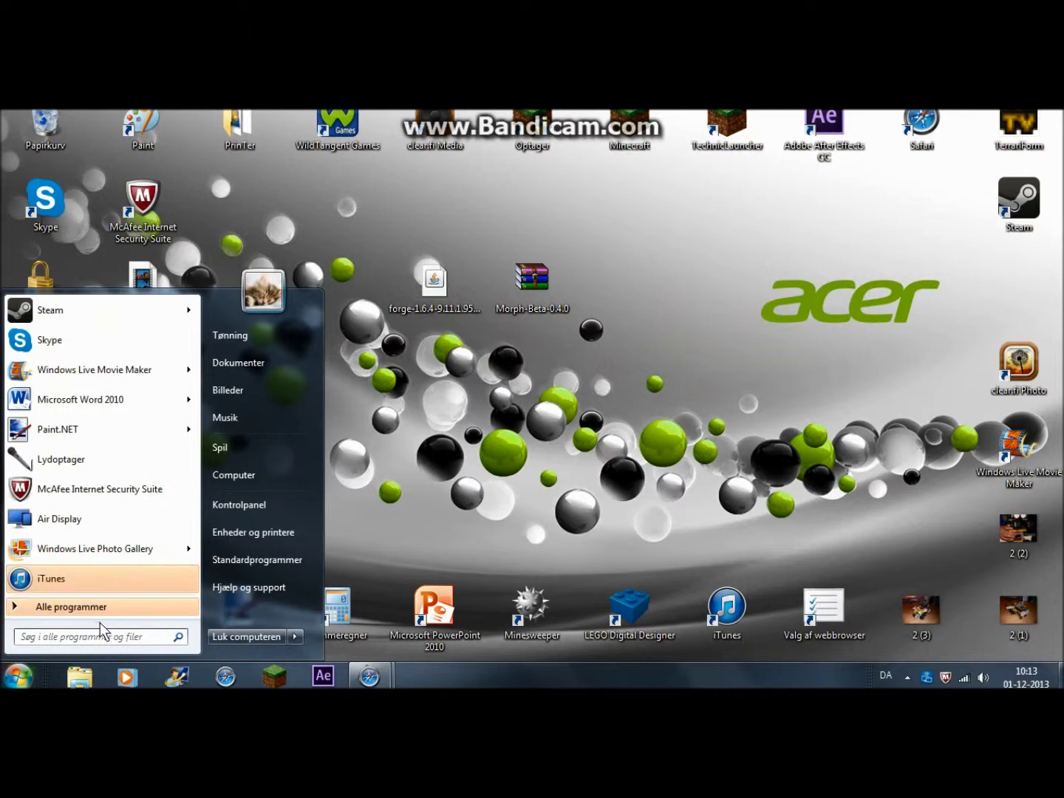
click(413, 477)
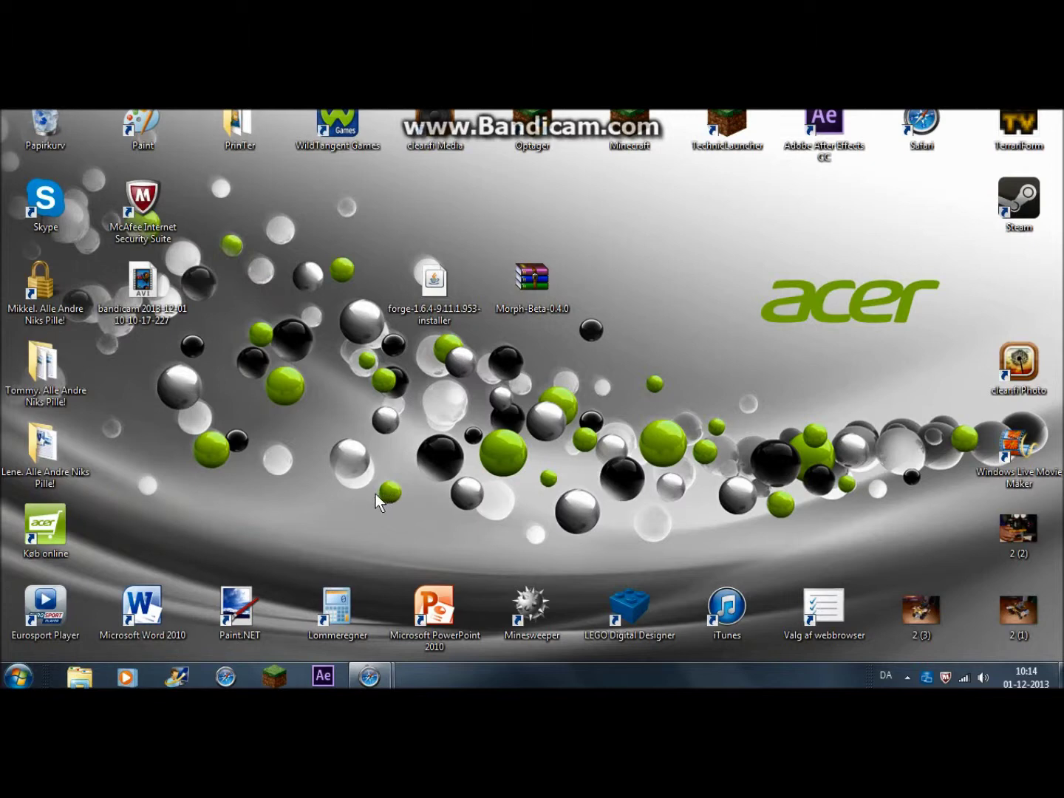
double_click(42, 295)
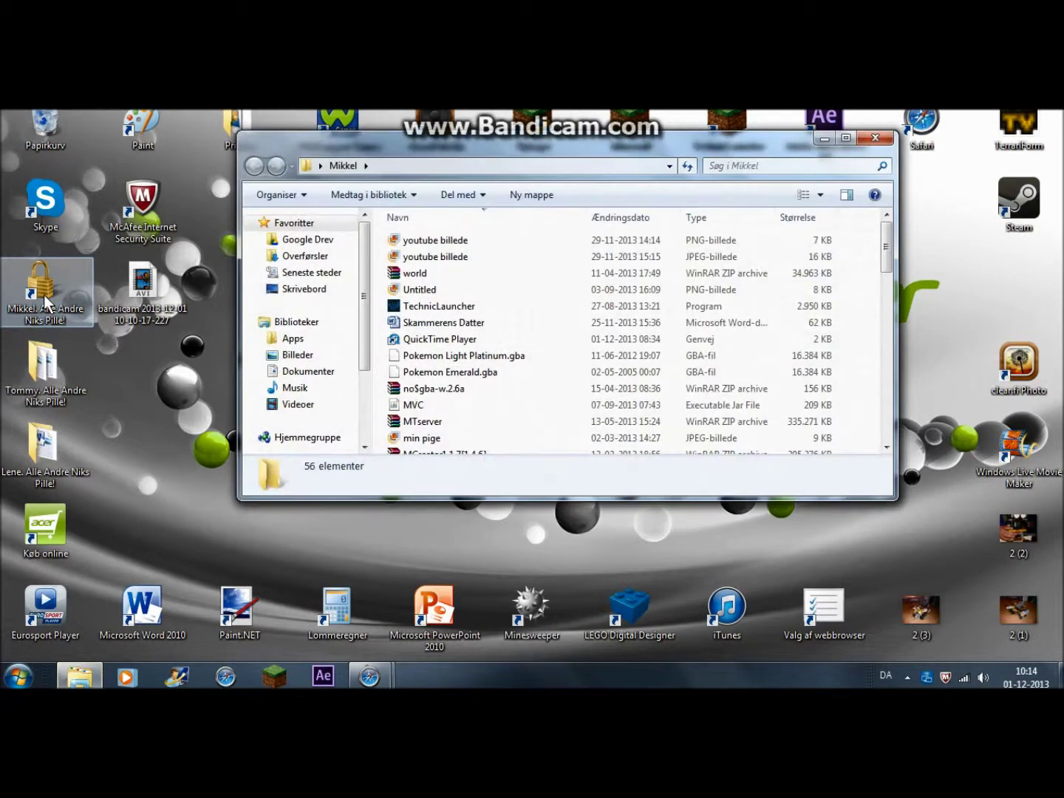
click(442, 165)
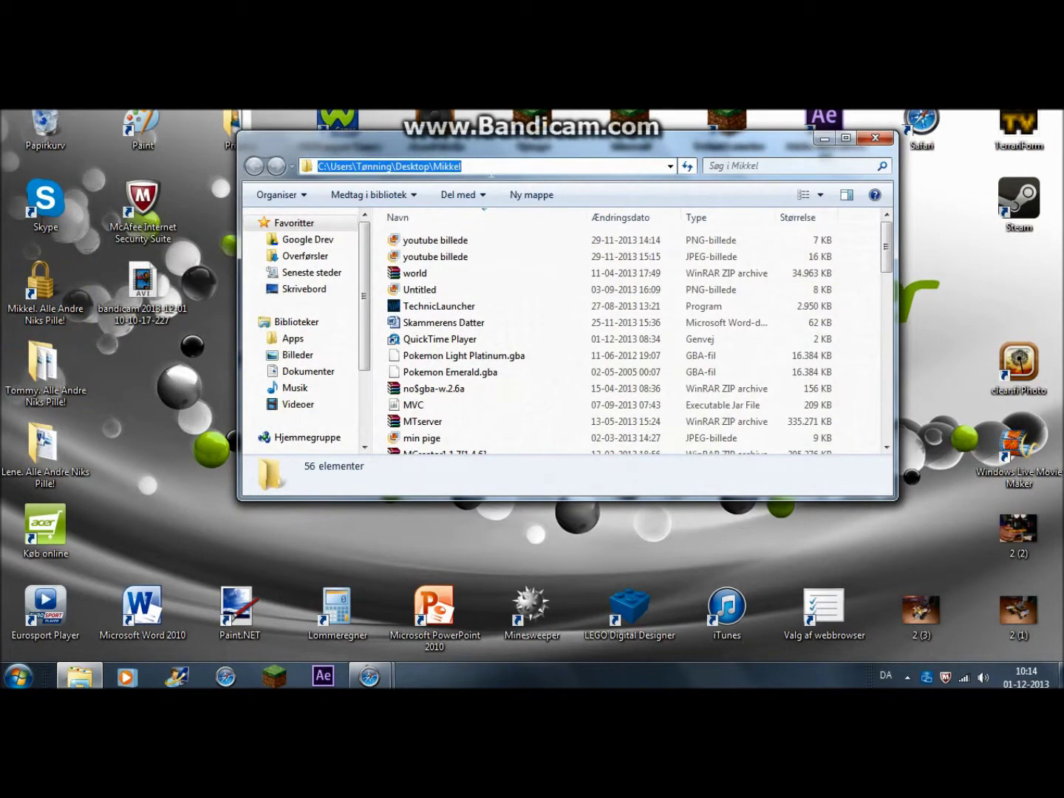
click(871, 140)
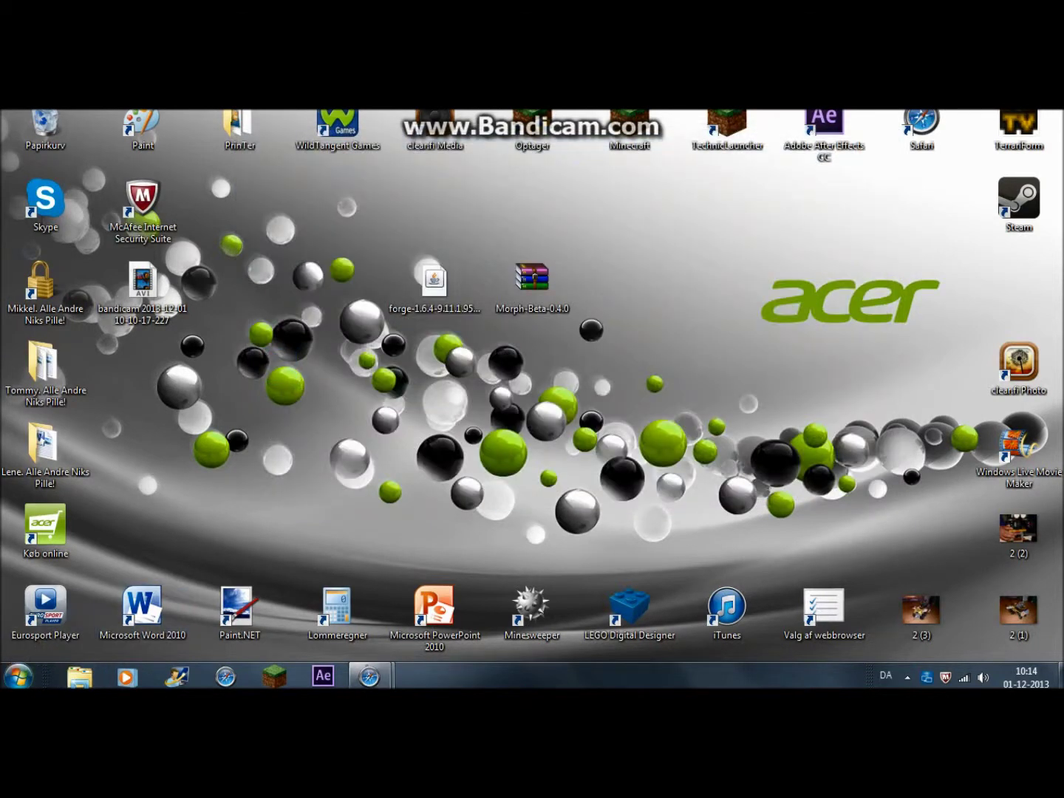
click(17, 675)
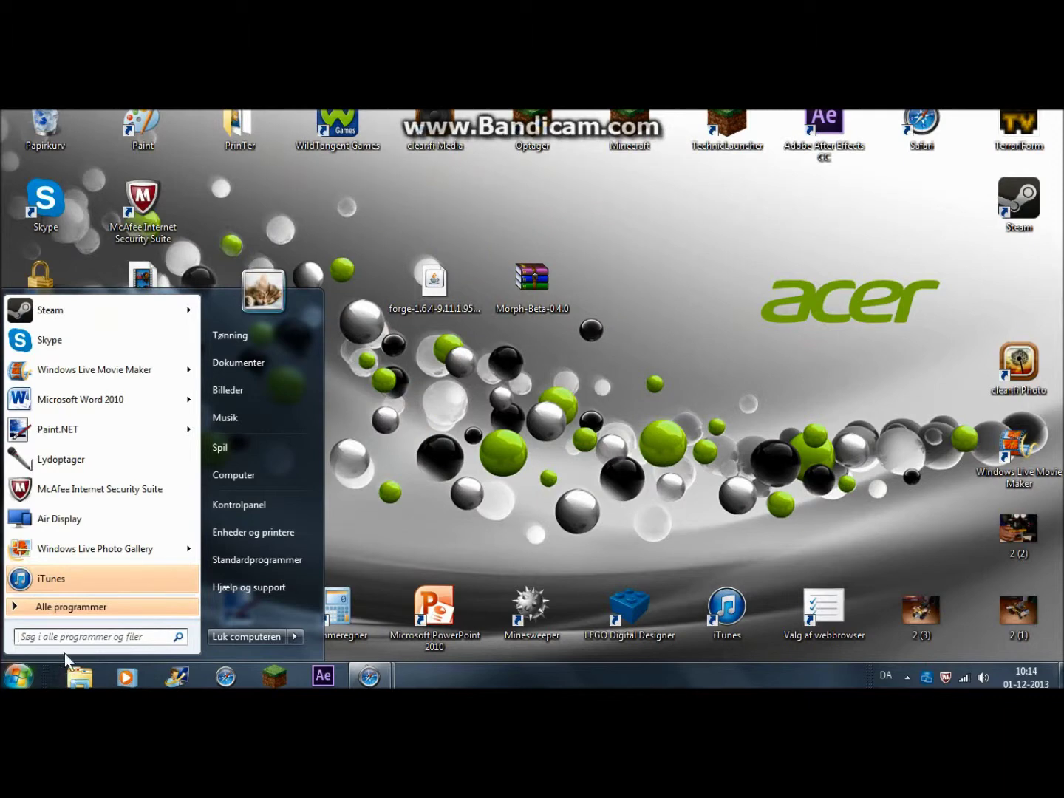
text(kør)
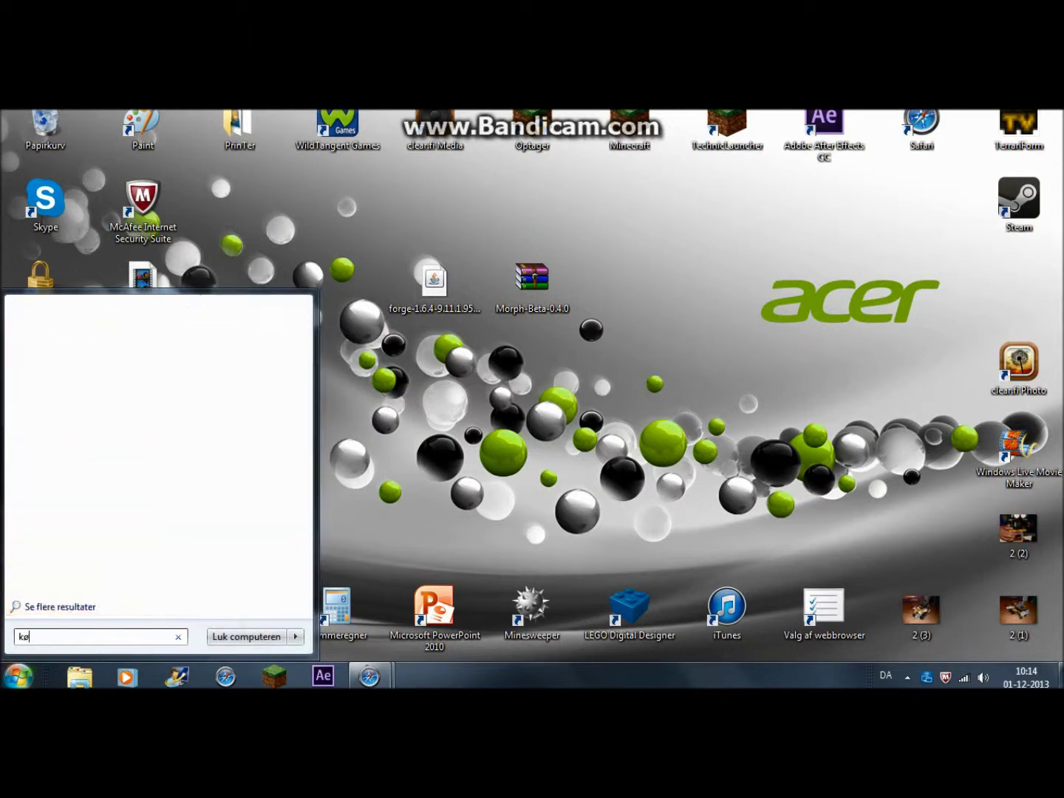
click(66, 336)
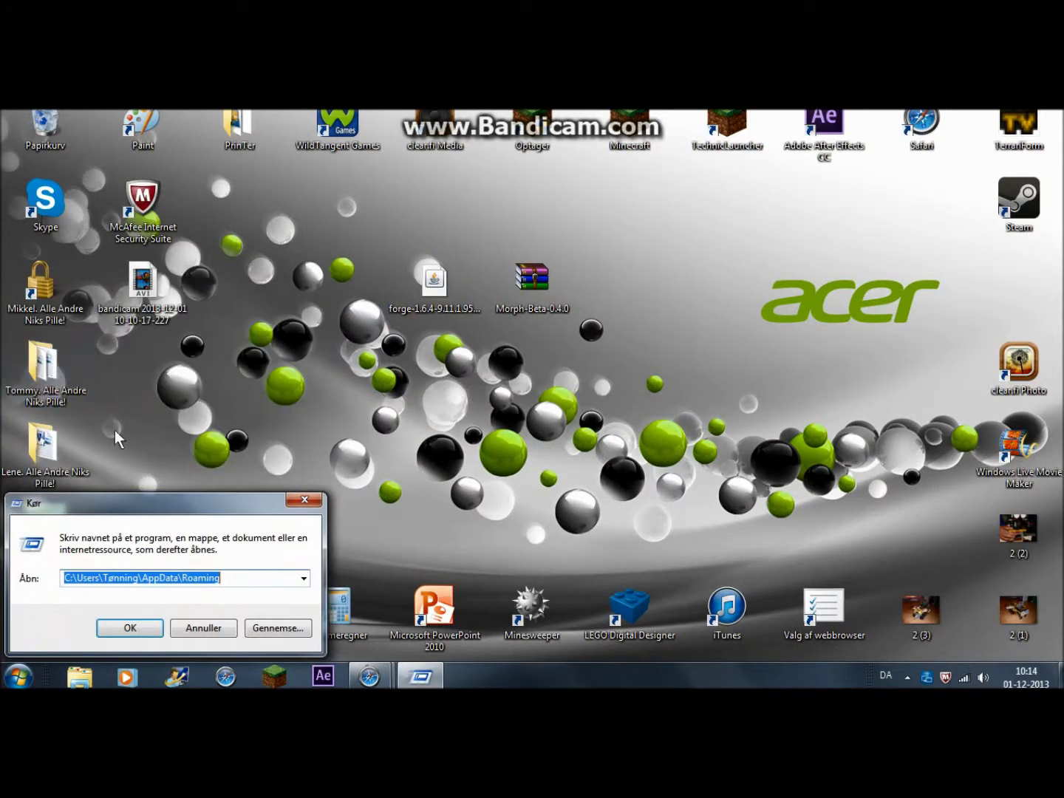
key(Escape)
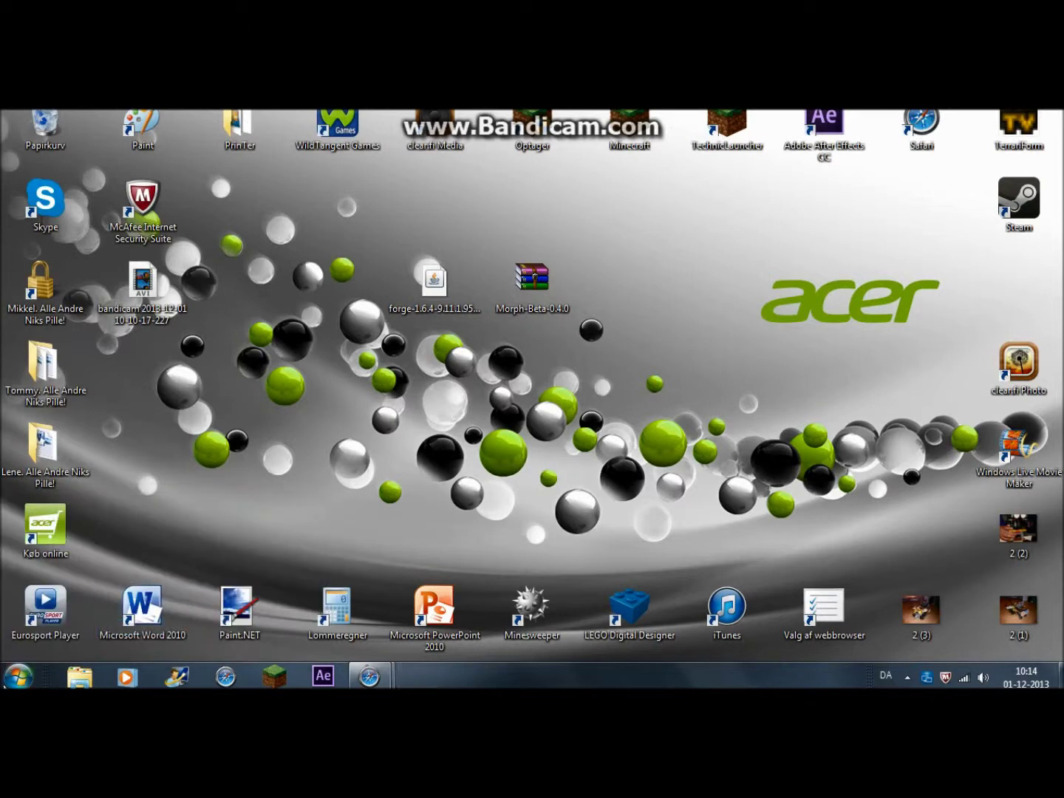
Open the %appdata% folder and go into the mods folder inside .minecraft.
click(19, 676)
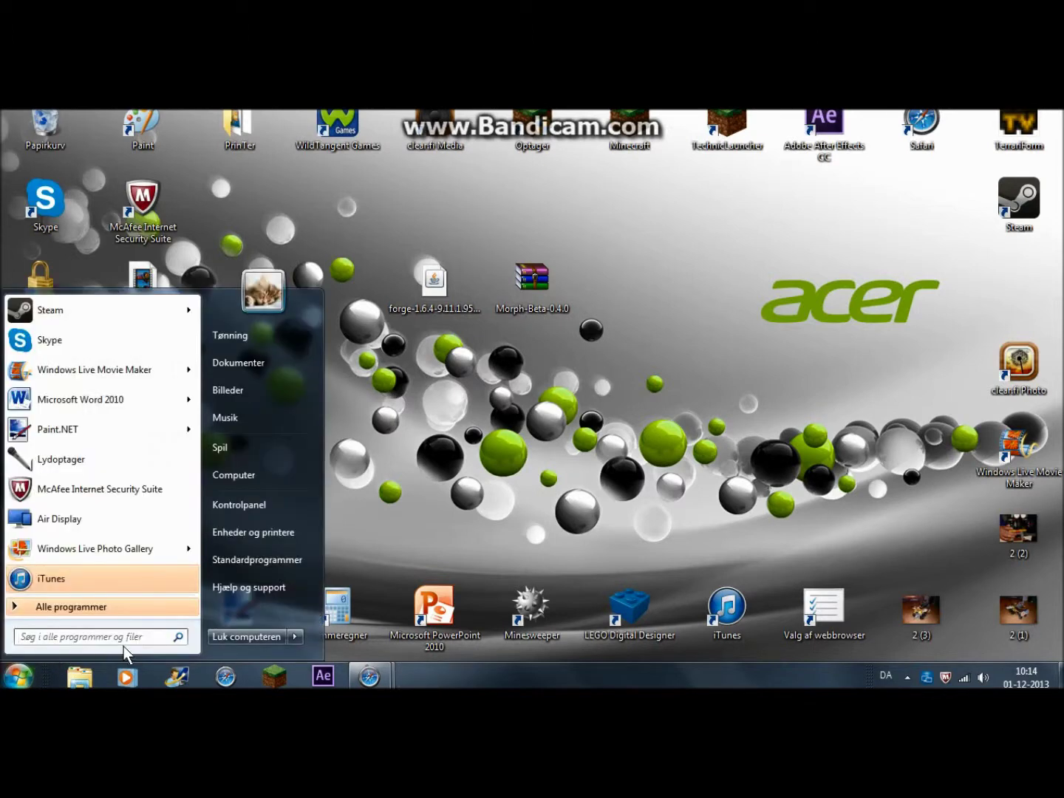
text(%appdata%)
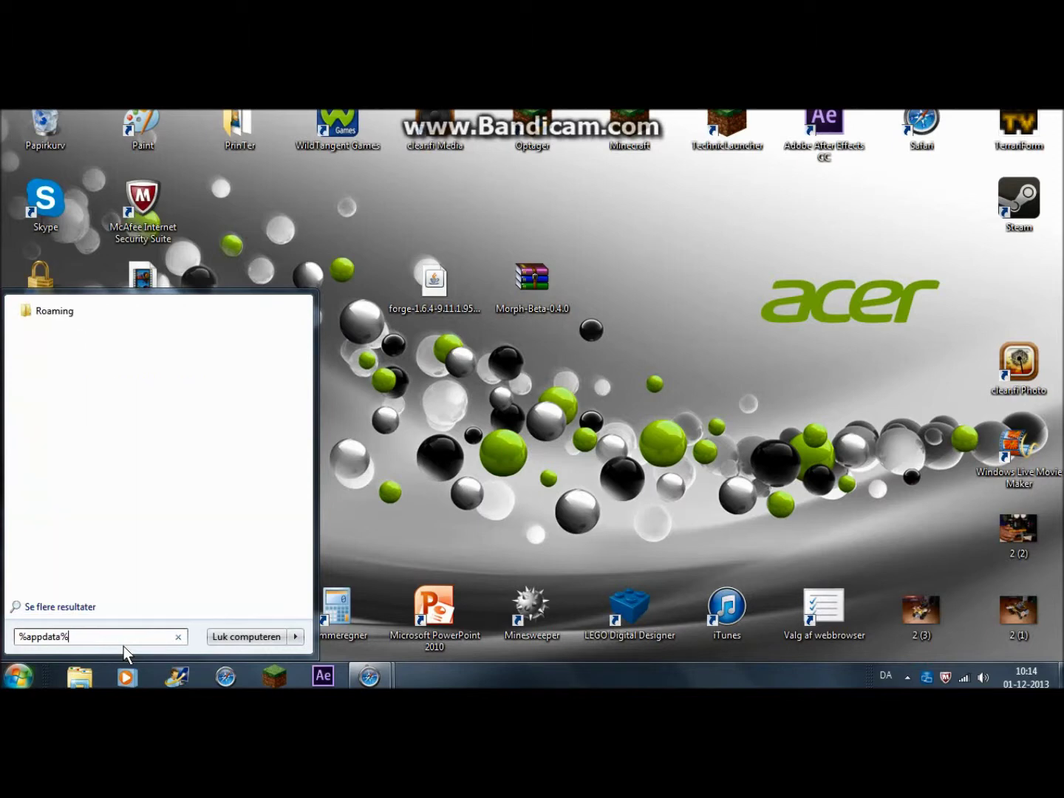
key(Return)
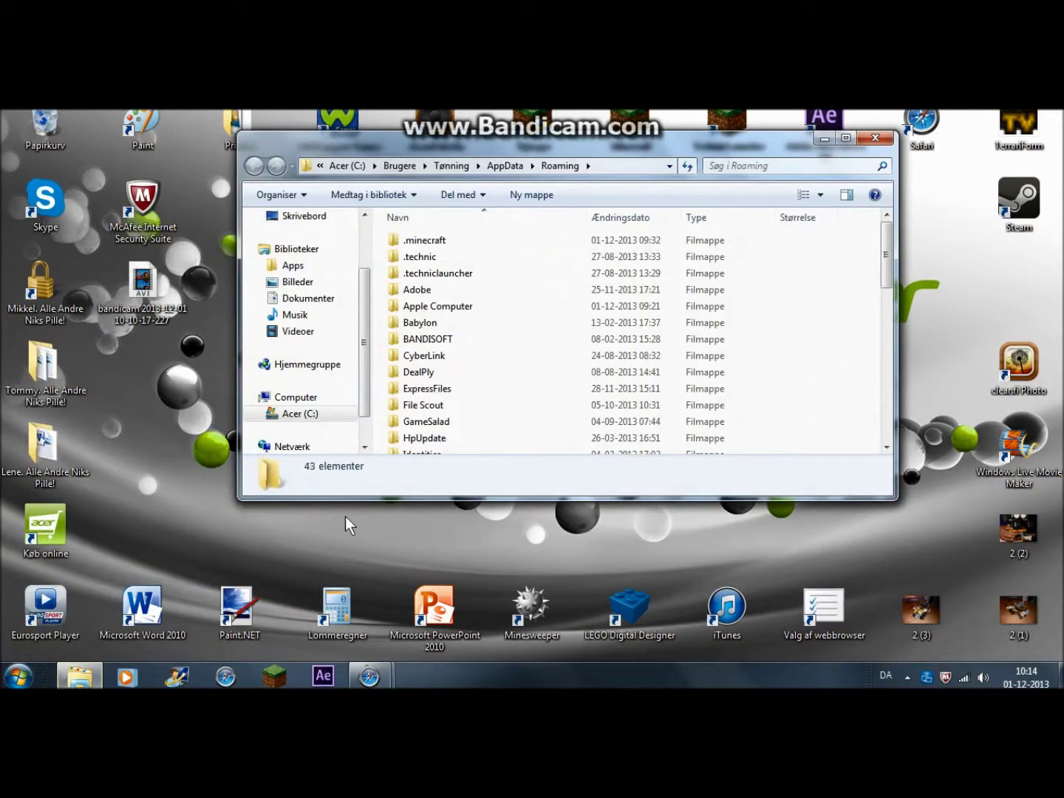
double_click(446, 237)
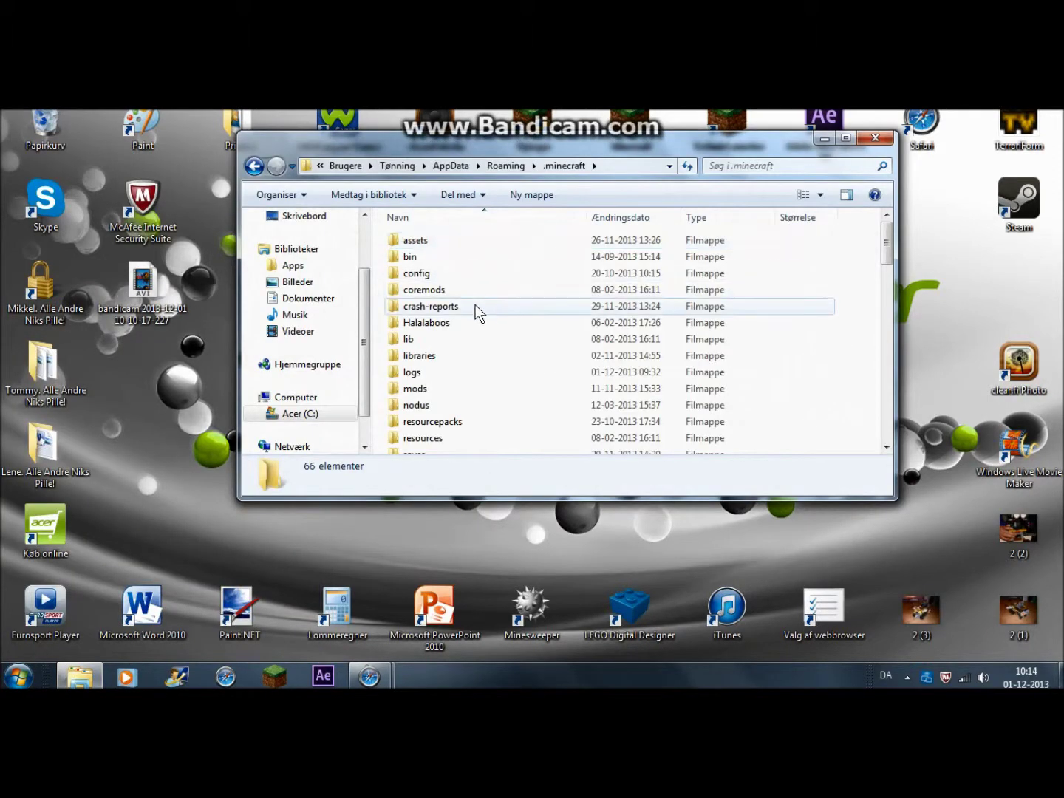
click(441, 390)
double_click(441, 389)
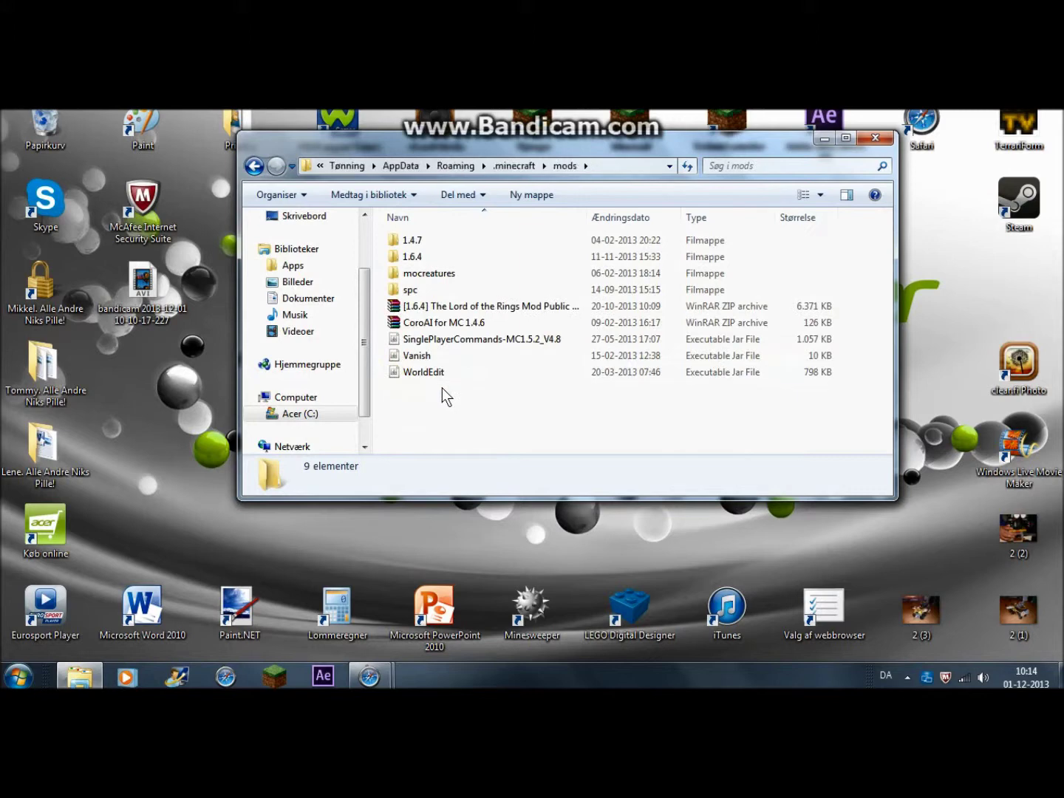
Move the Morph-Beta-0.4.0 archive from the desktop into the .minecraft mods folder and close the folder window.
drag(448, 407, 630, 409)
drag(610, 150, 172, 87)
drag(519, 294, 299, 386)
drag(339, 111, 576, 194)
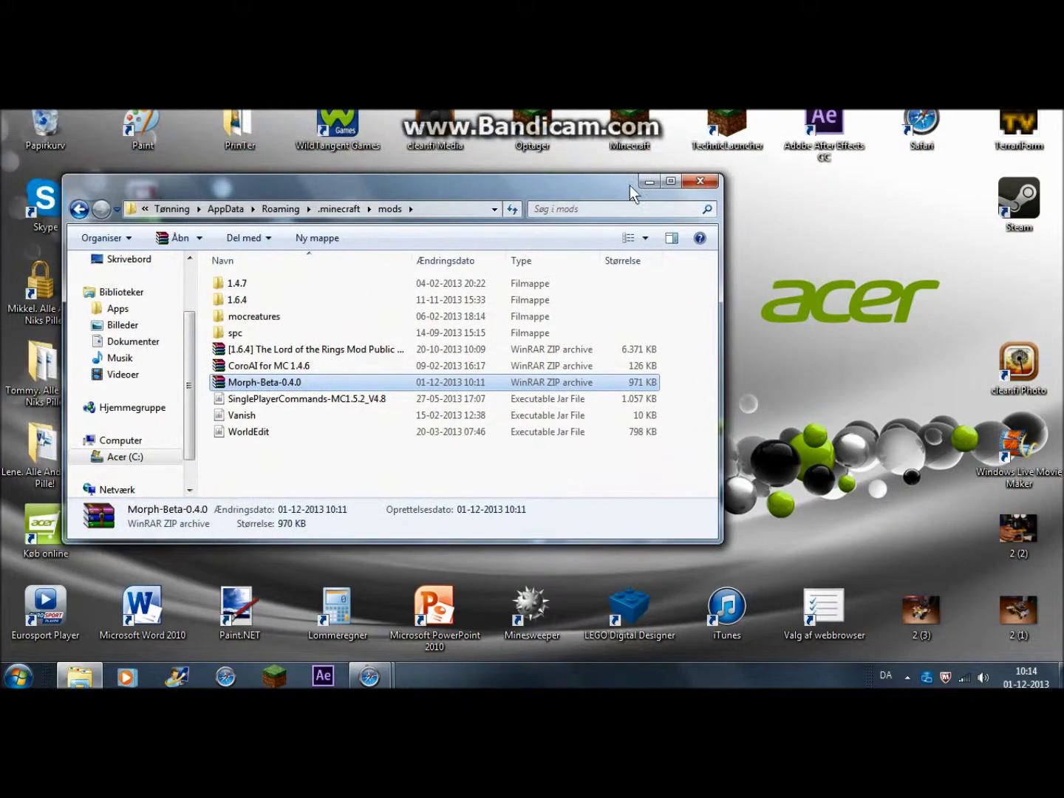
click(700, 182)
drag(435, 283, 399, 272)
click(293, 279)
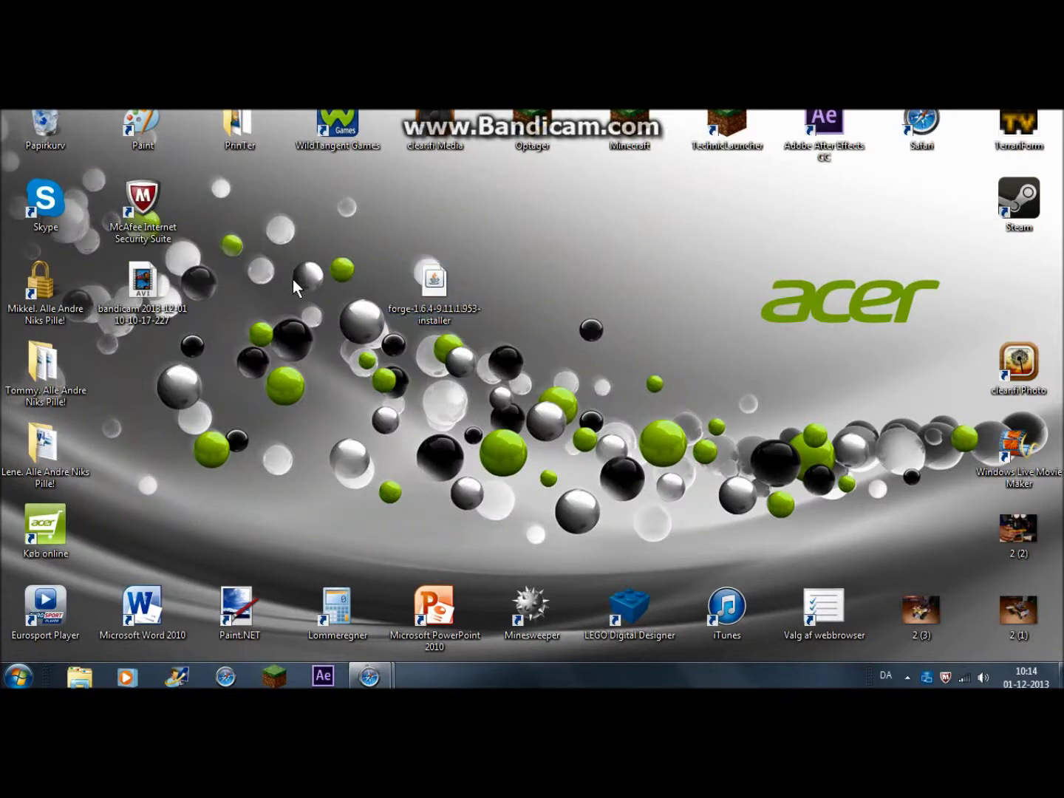
Start the Minecraft Launcher and reposition its window on the desktop.
click(285, 678)
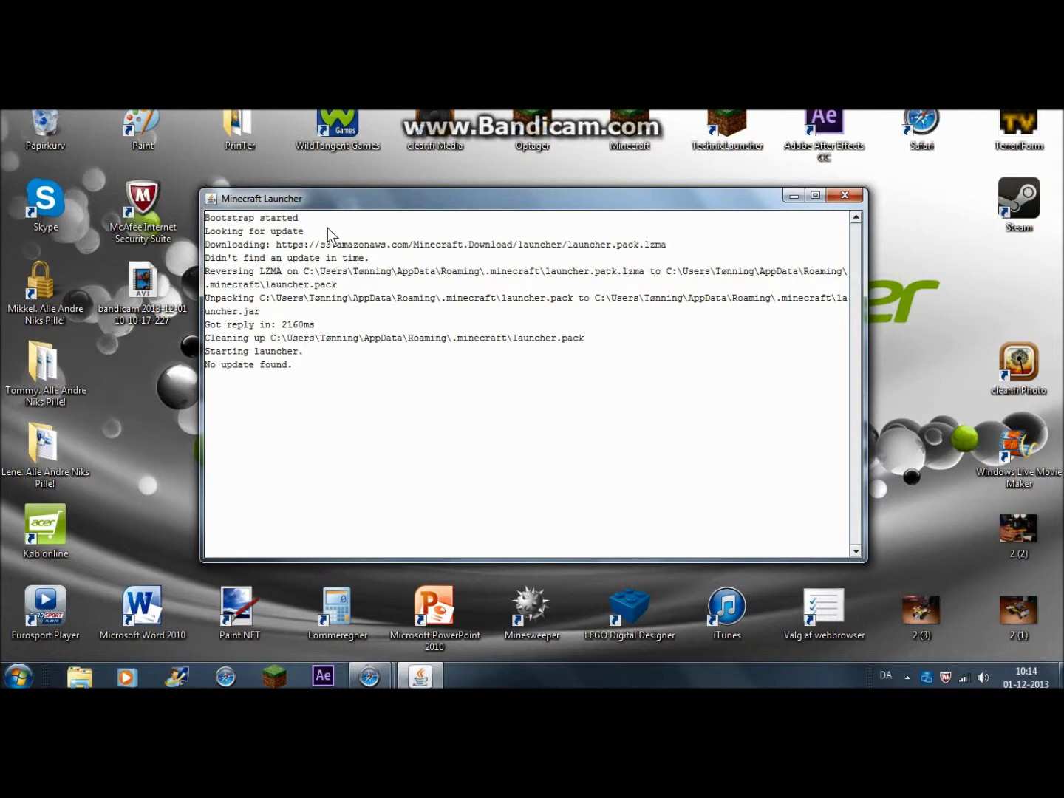
mouse_move(344, 204)
mouse_down()
mouse_move(376, 215)
mouse_move(354, 196)
mouse_up()
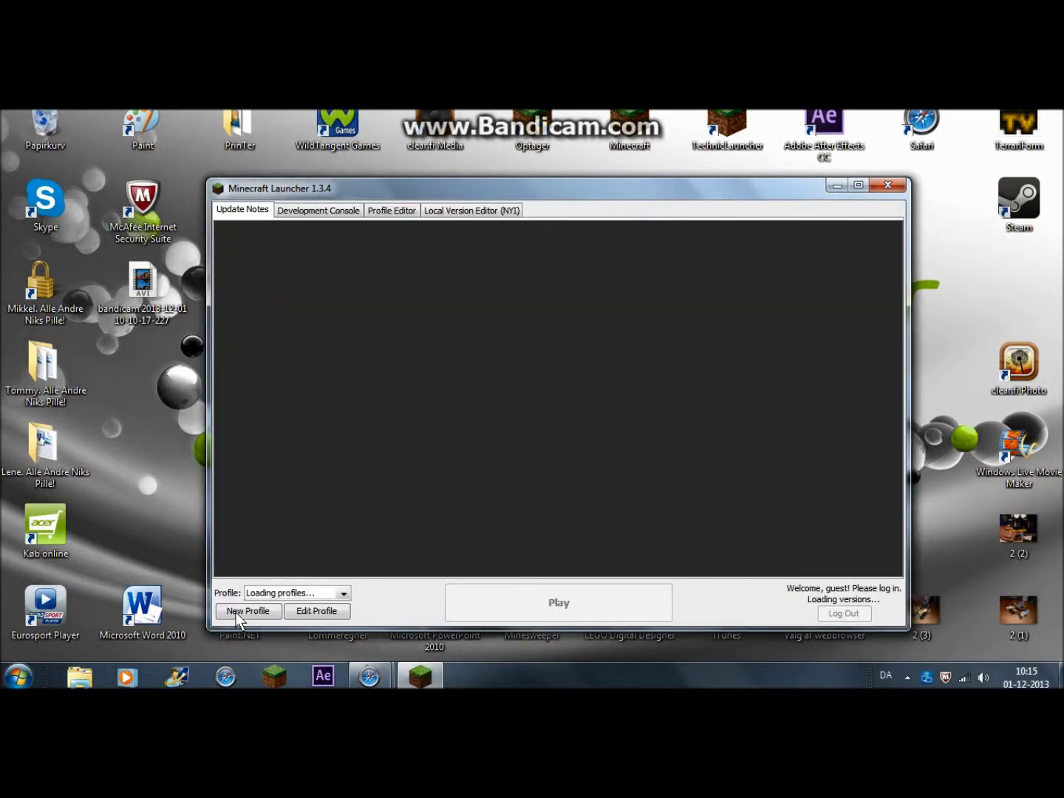
drag(423, 189, 376, 146)
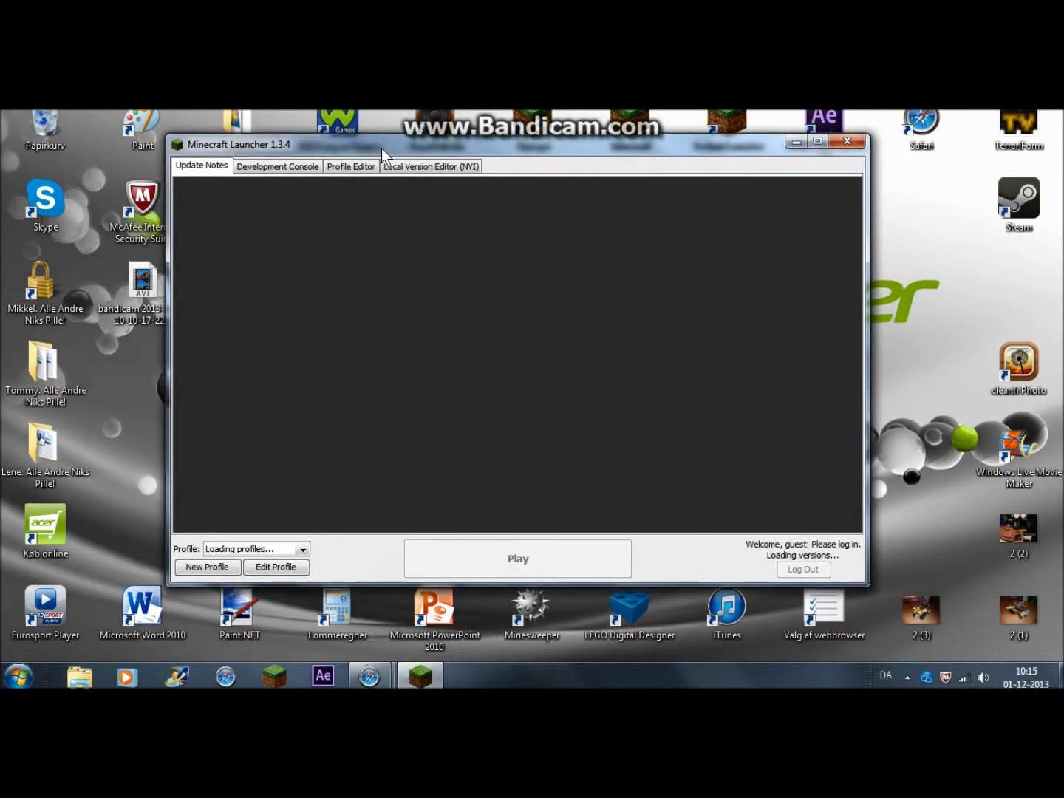
drag(381, 148, 396, 163)
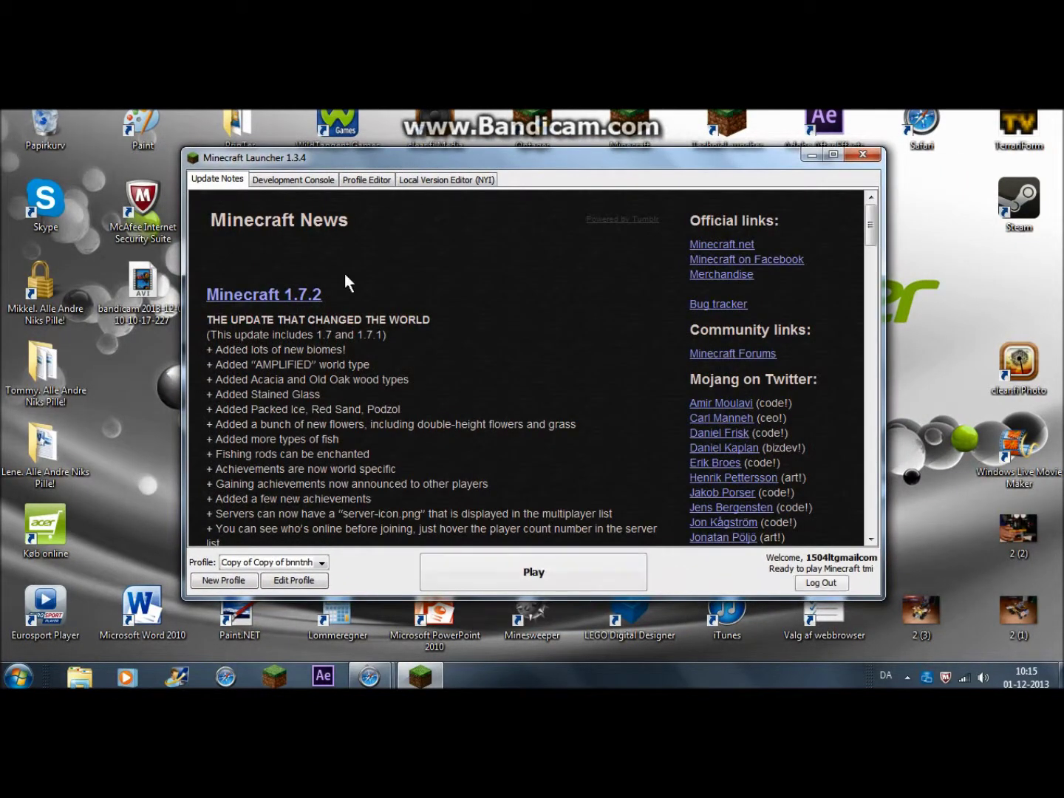
click(224, 580)
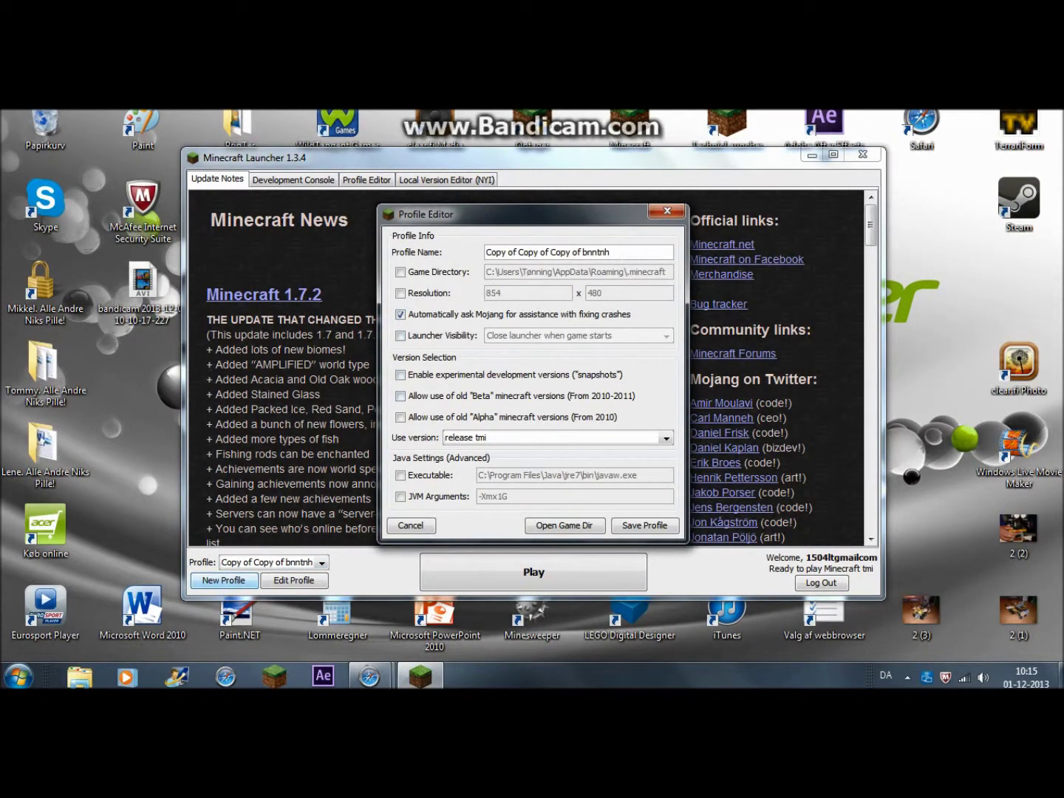
key(BackSpace)
key(BackSpace)
key(BackSpace)
key(BackSpace)
key(BackSpace)
key(BackSpace)
key(BackSpace)
key(BackSpace)
key(BackSpace)
key(BackSpace)
key(BackSpace)
key(BackSpace)
key(BackSpace)
key(BackSpace)
key(BackSpace)
key(BackSpace)
key(BackSpace)
key(BackSpace)
key(BackSpace)
key(BackSpace)
key(BackSpace)
text(morph mod)
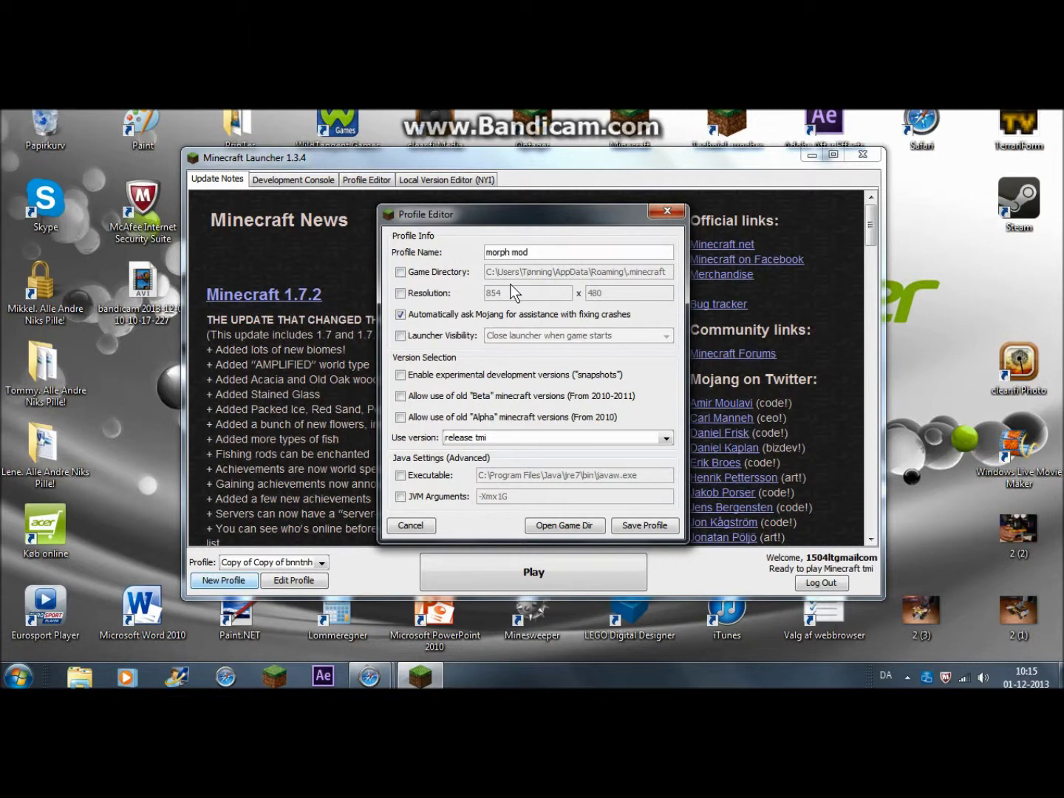
click(557, 434)
drag(665, 471, 667, 531)
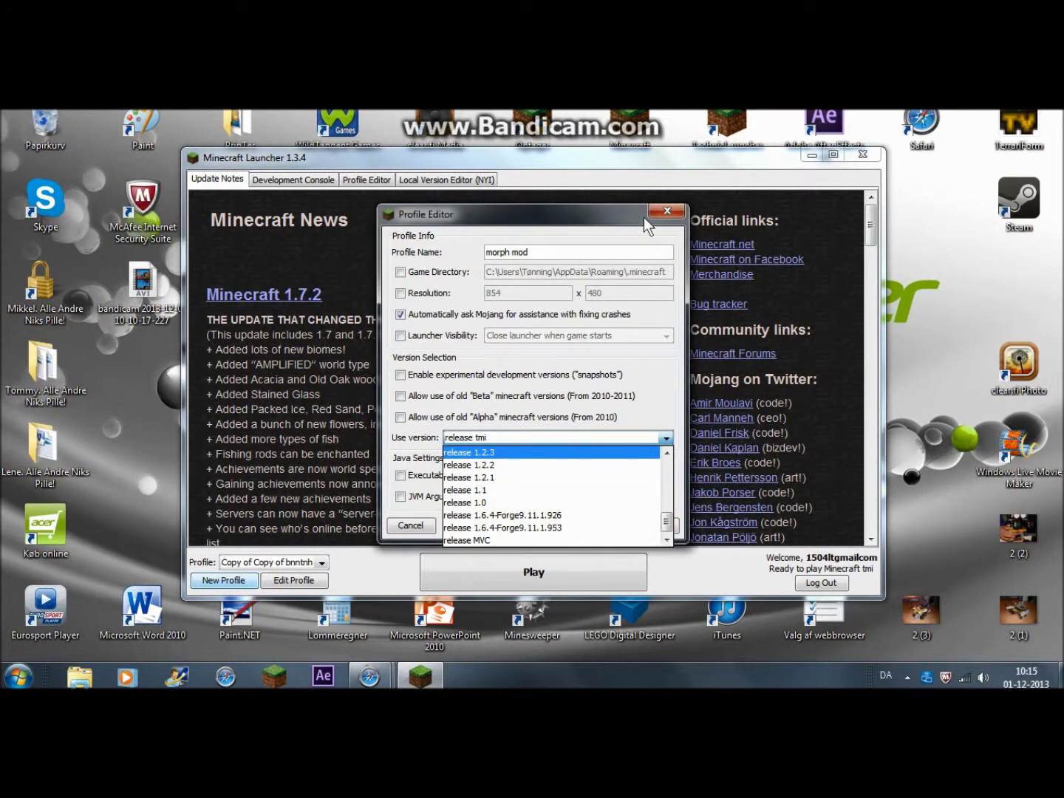
click(665, 212)
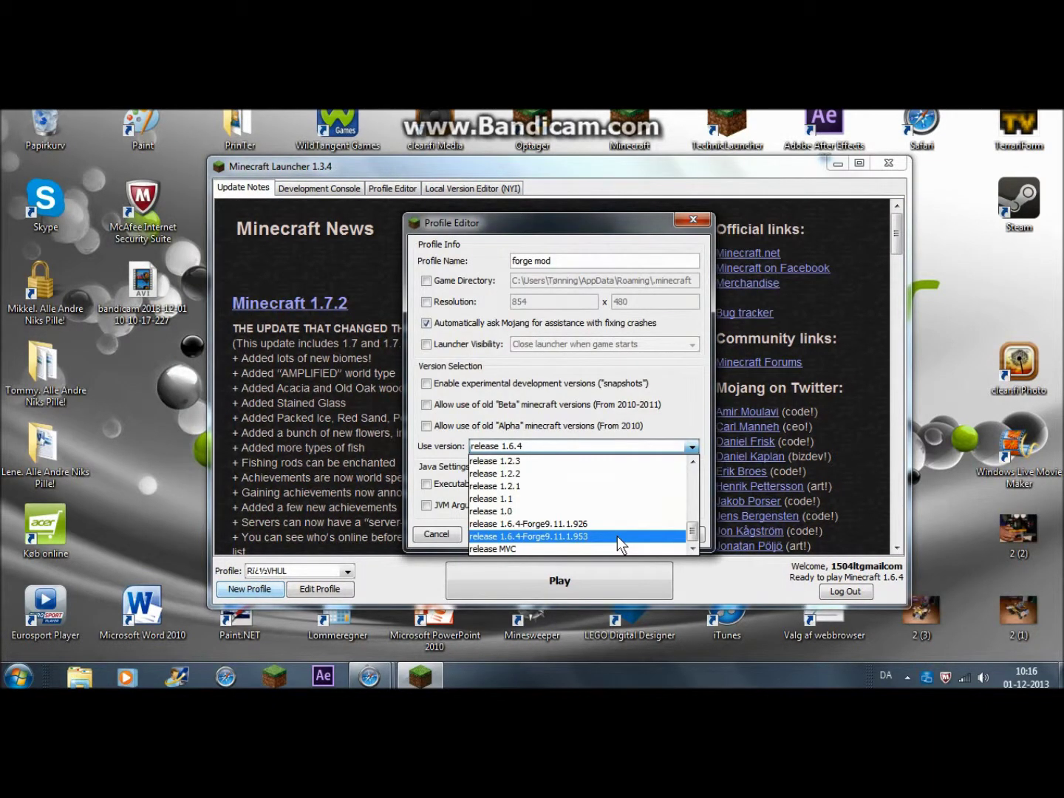
Save the "forge mod" profile with version release 1.6.4-Forge9.11.1.953 and launch the game with that profile.
click(616, 536)
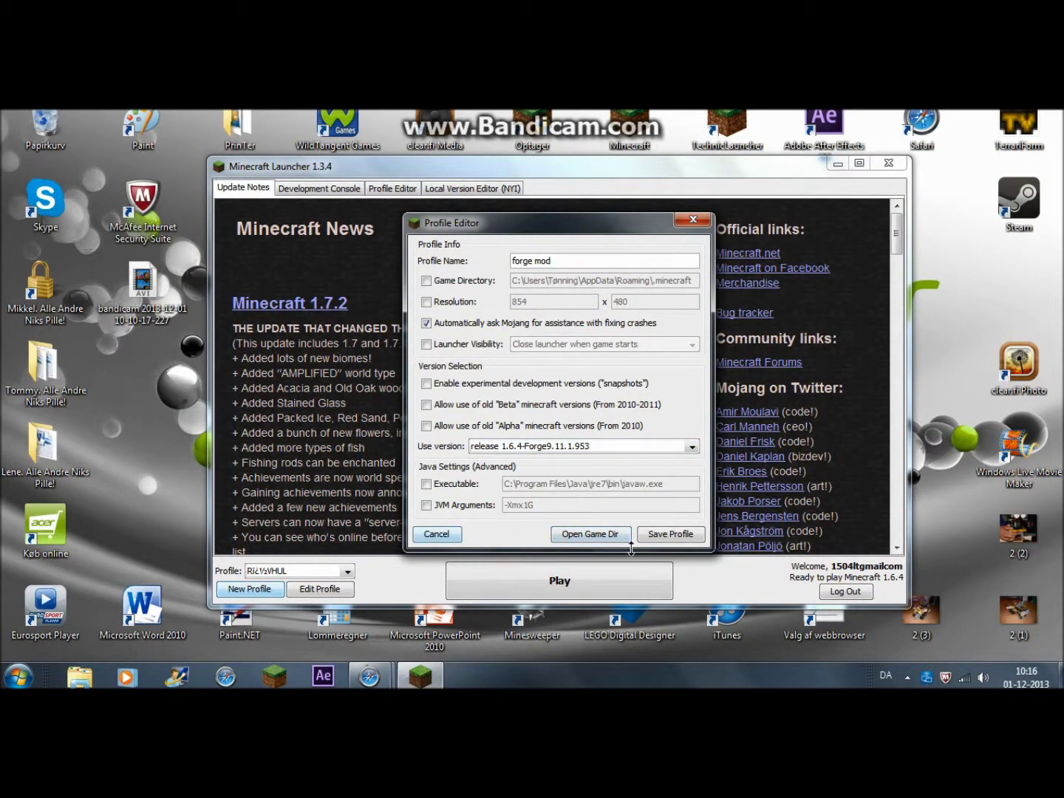
click(669, 535)
click(347, 571)
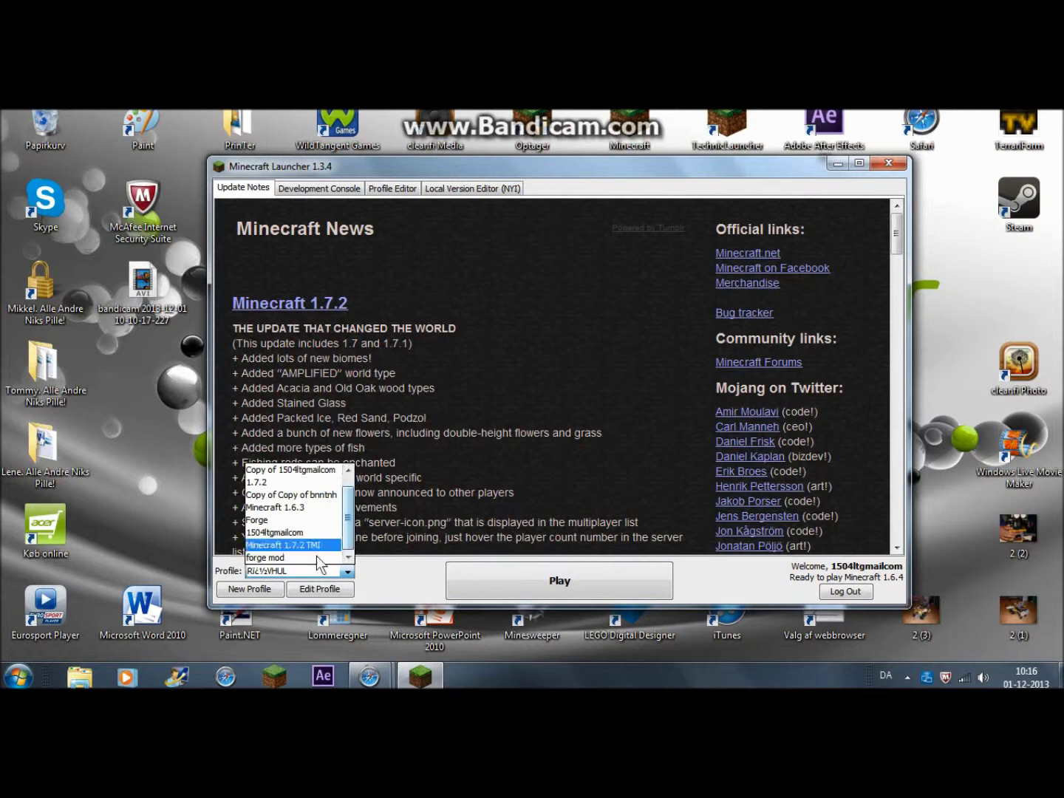
click(308, 558)
click(514, 576)
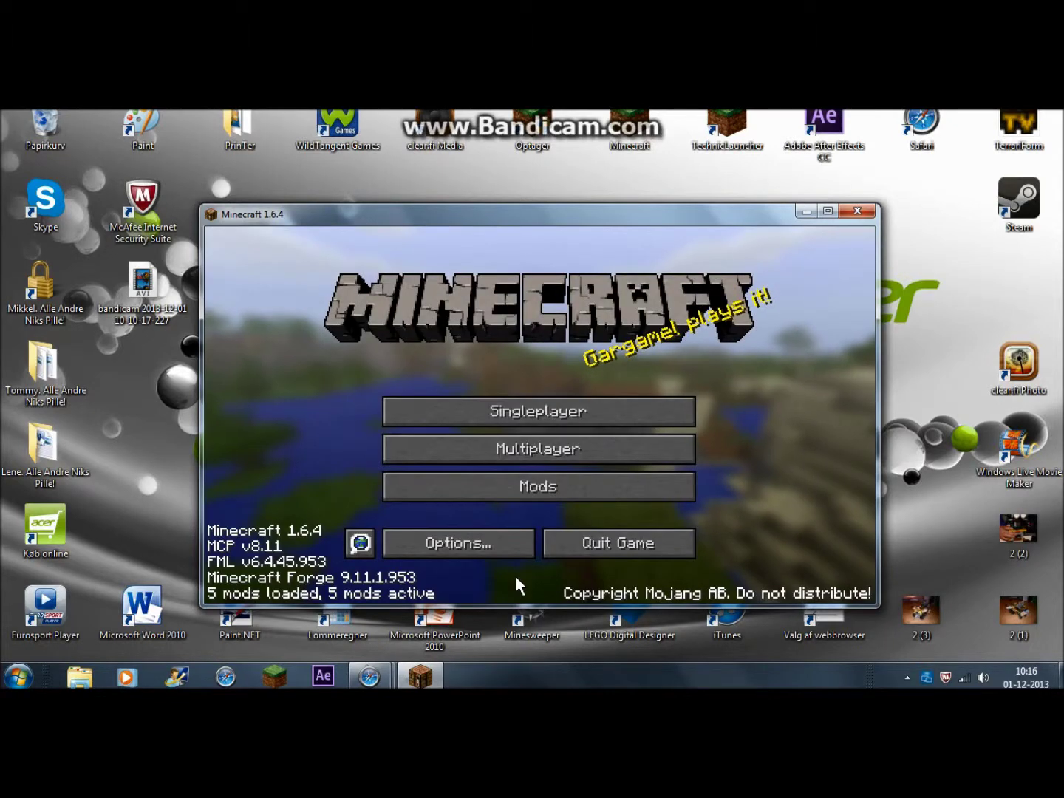
Check the details of the Morph mod in the game's mod list and return to the title screen.
click(510, 499)
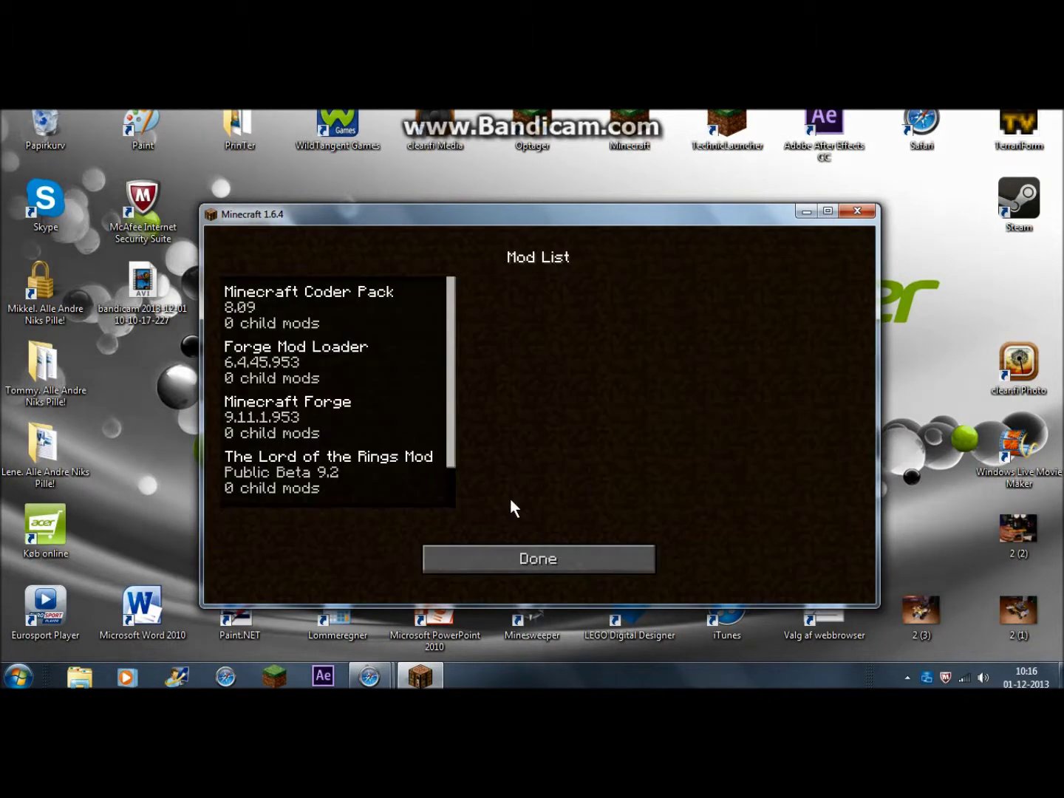
drag(453, 413, 351, 485)
click(348, 475)
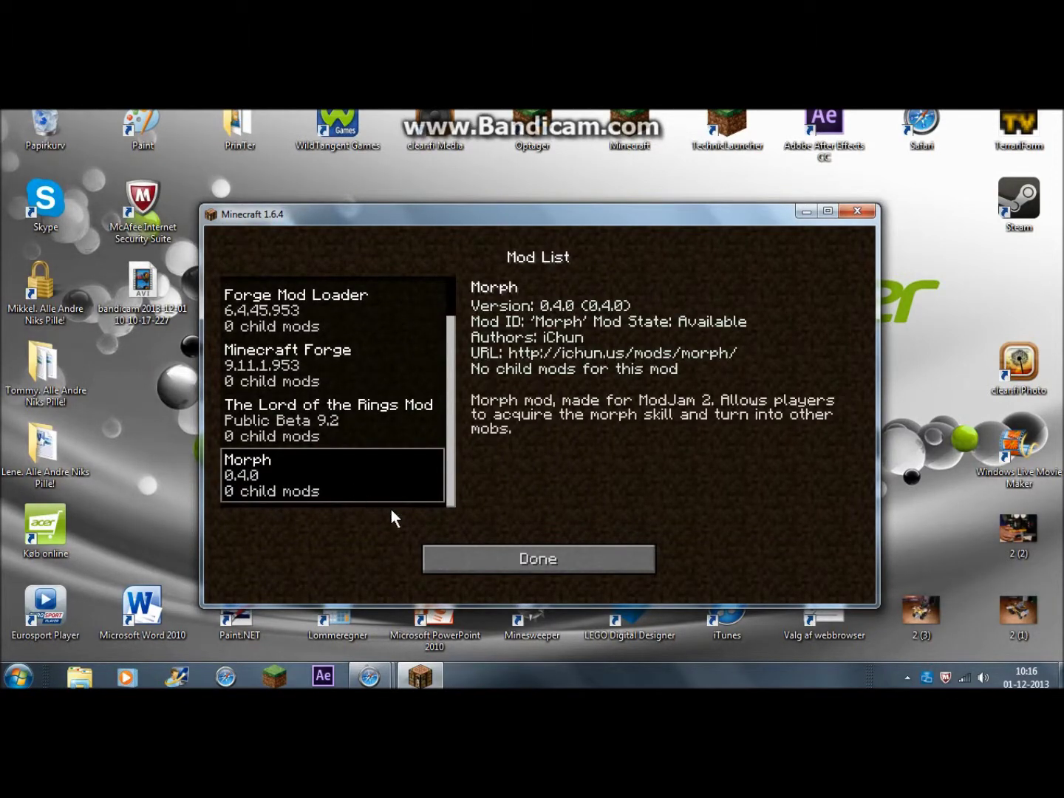
click(441, 550)
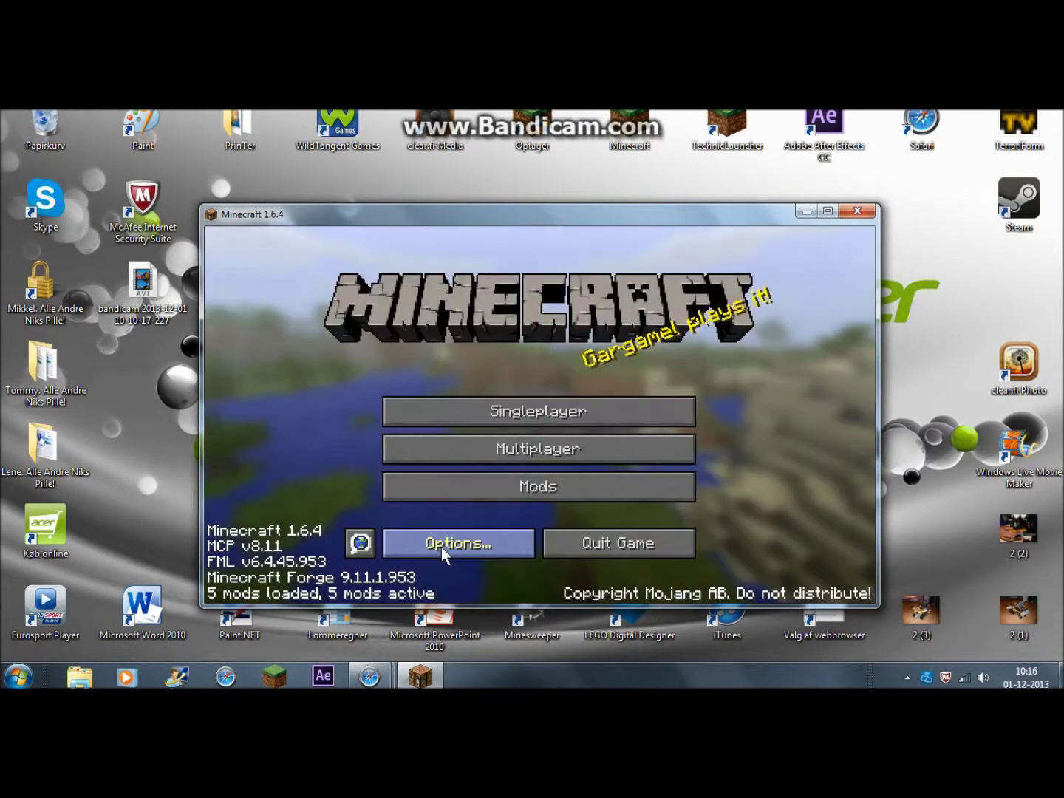
Load the existing singleplayer world "1.7.2 TMI".
click(430, 418)
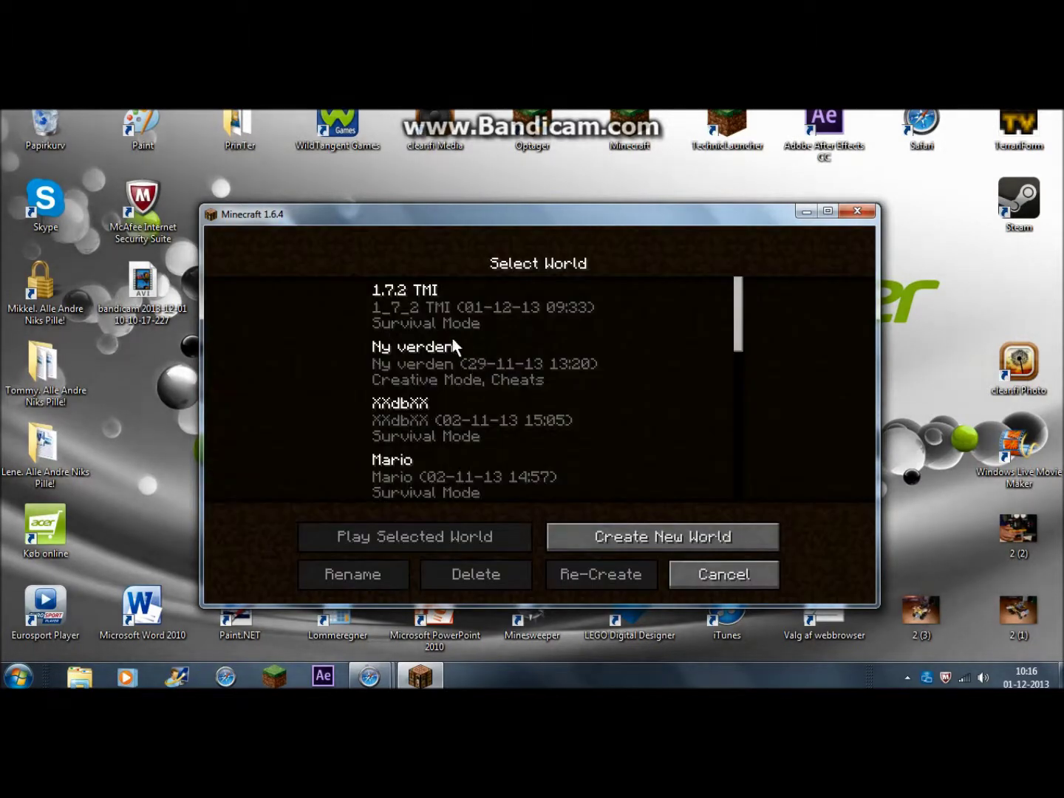
click(426, 306)
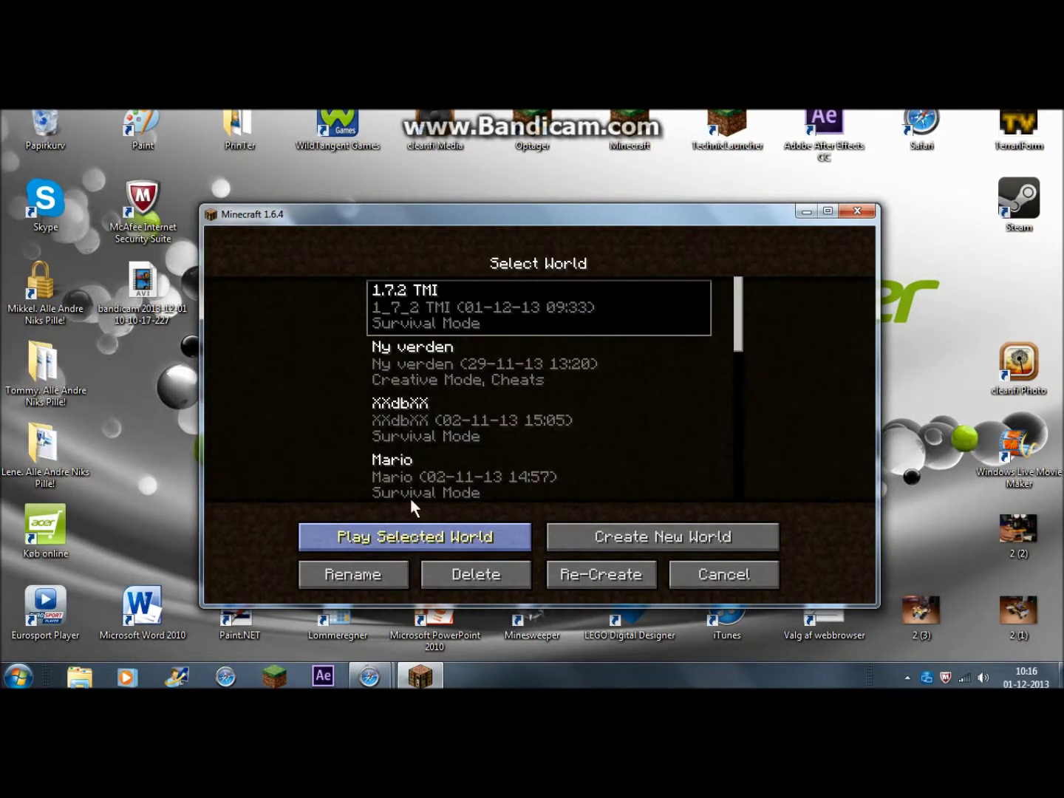
click(368, 535)
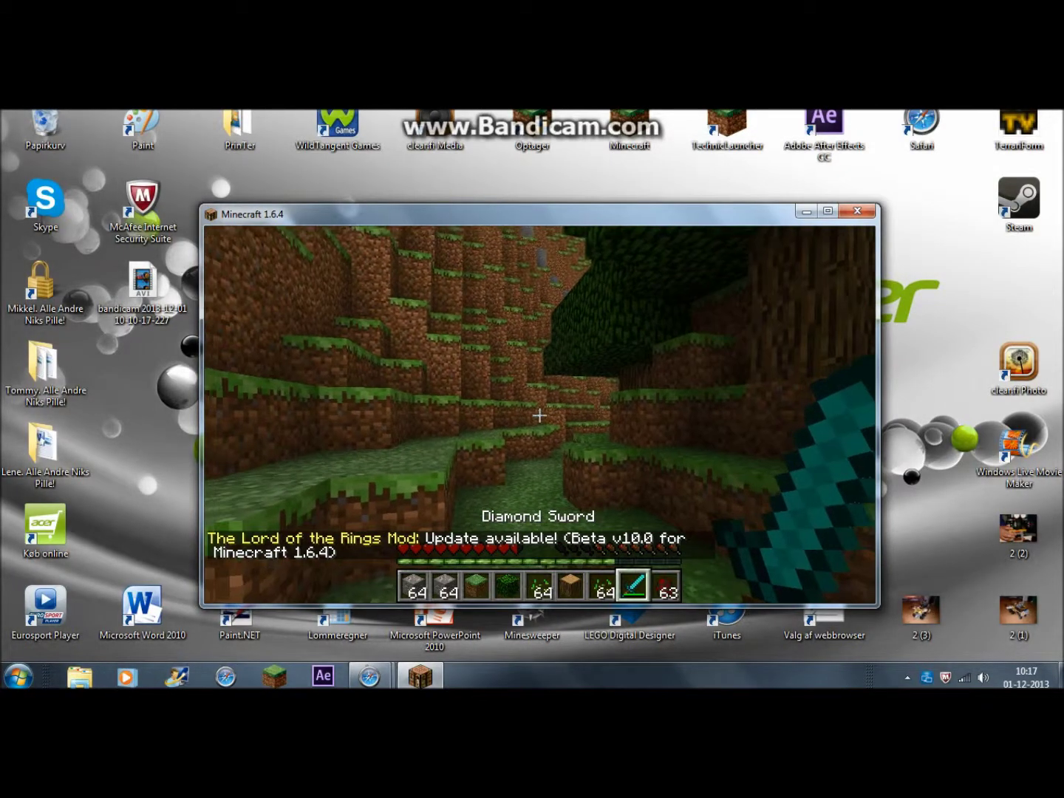
click(539, 415)
key(super+d)
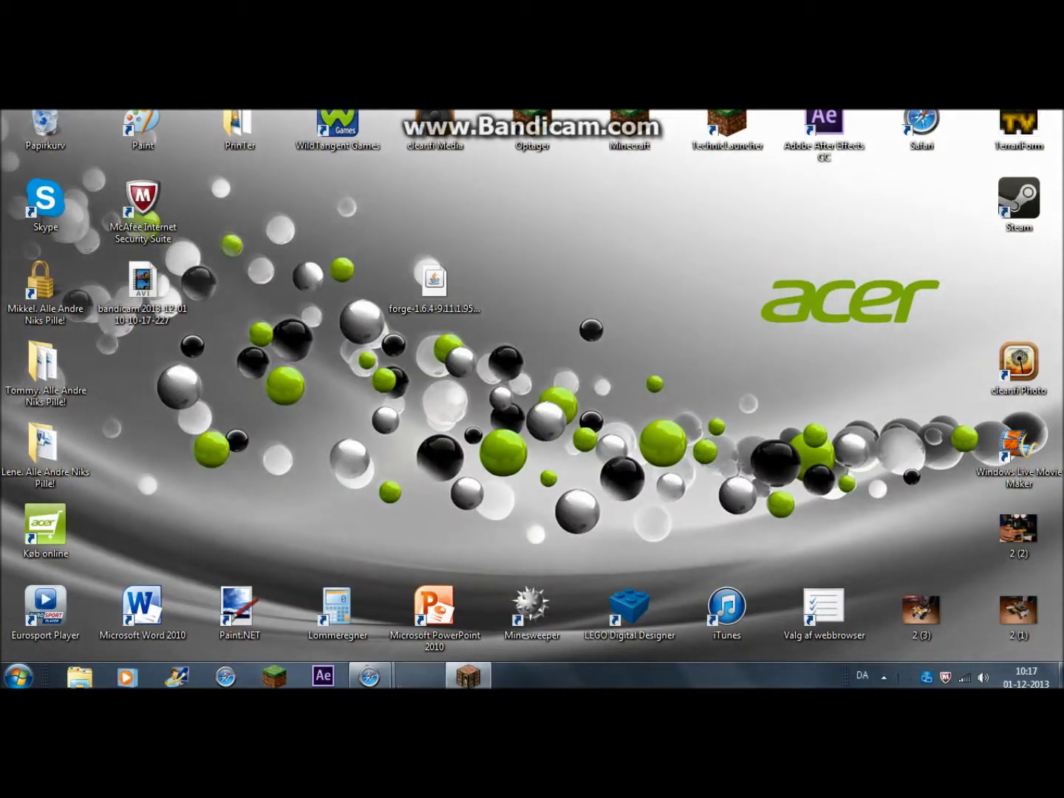
key(super+d)
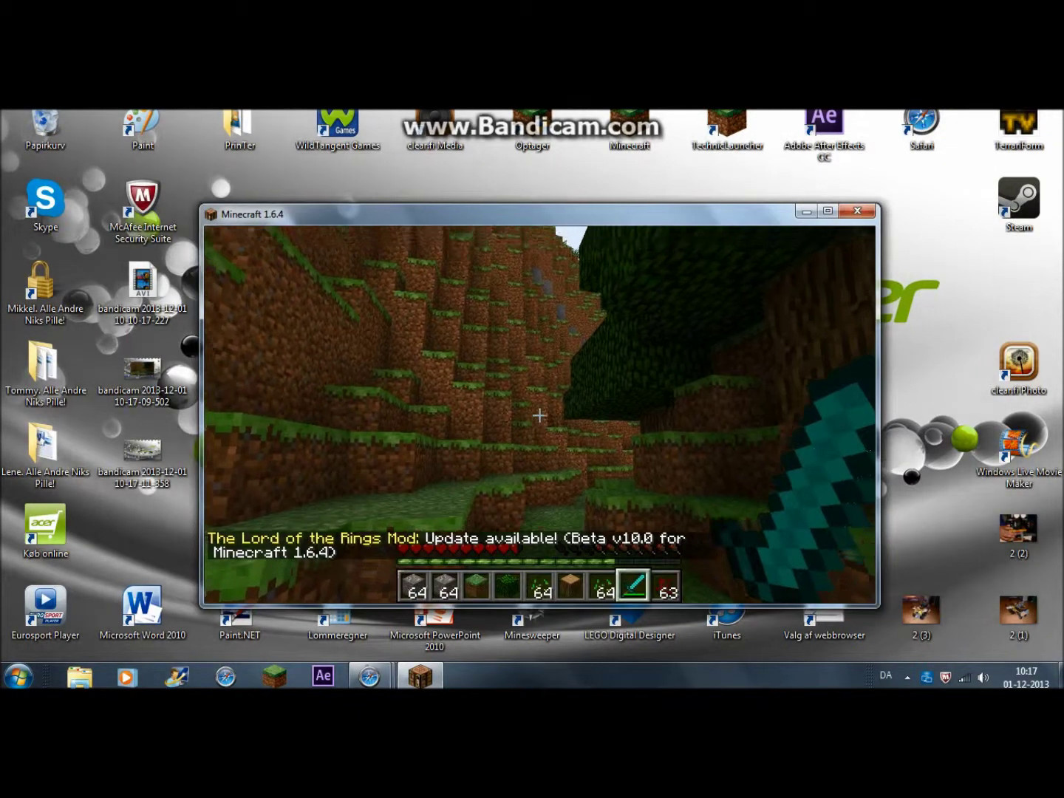
key(Escape)
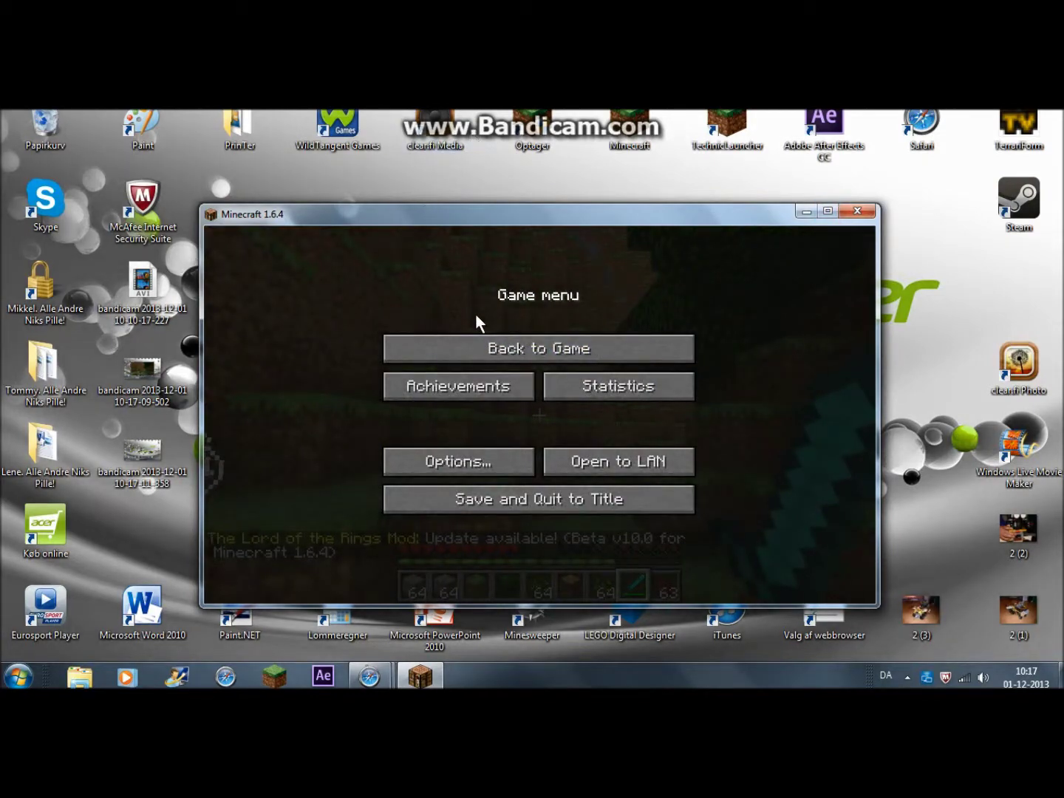
click(480, 348)
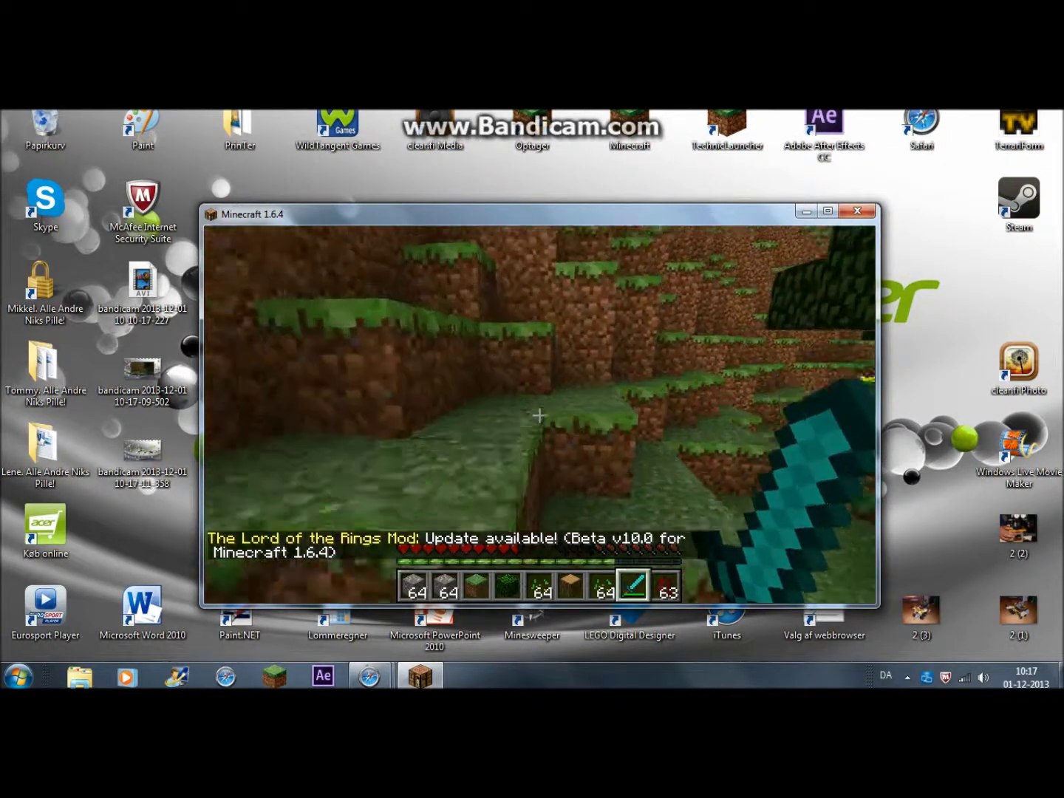
Spawn a mob with the Spawn Spider egg and attack the spider and skeleton with the Diamond Sword to test morphing.
scroll(540, 415, down, 1)
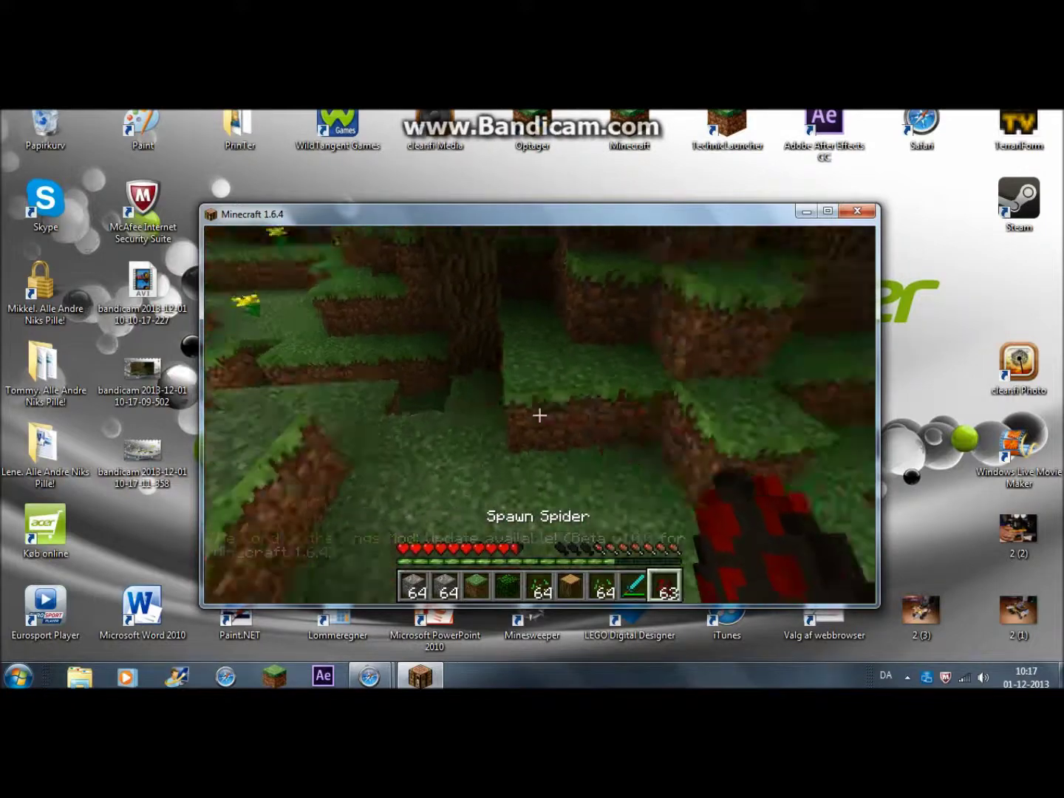
right_click(540, 415)
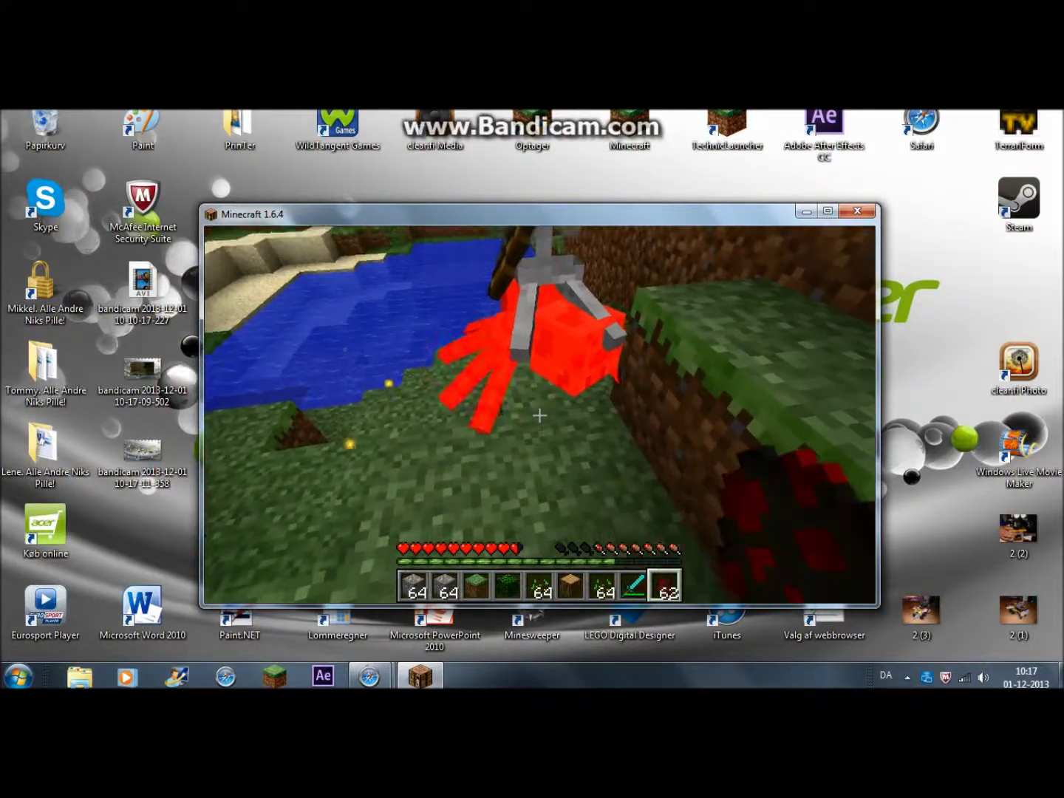
scroll(539, 416, up, 1)
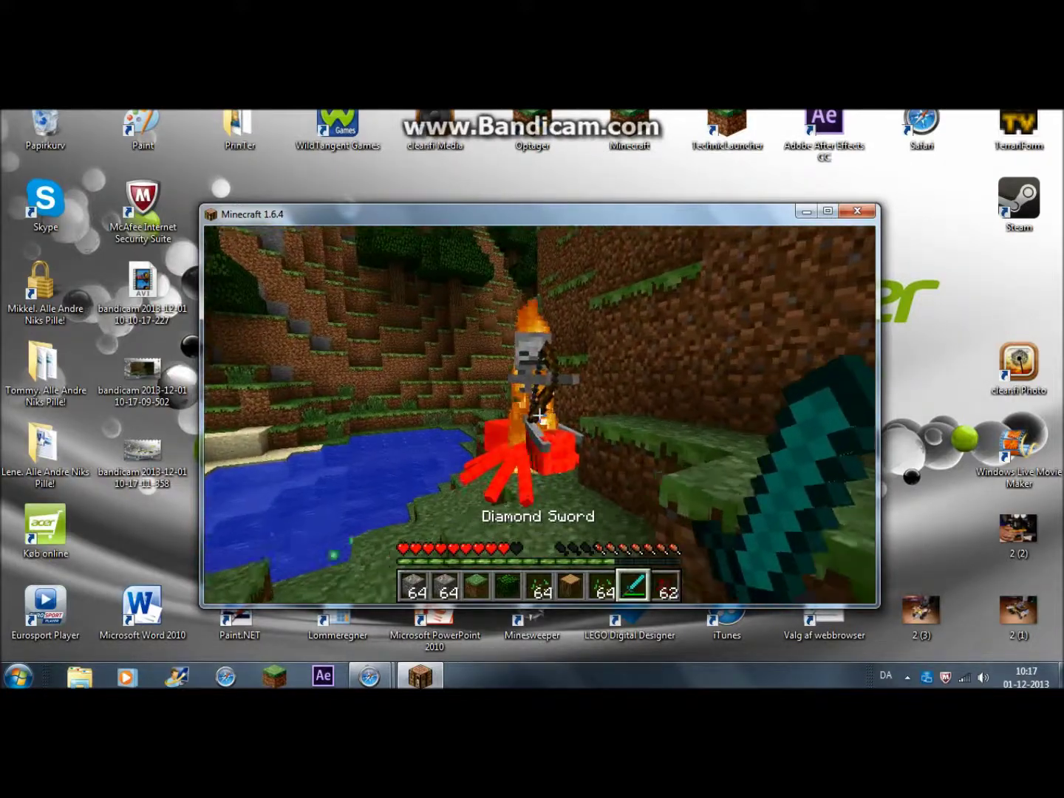
click(539, 415)
click(540, 416)
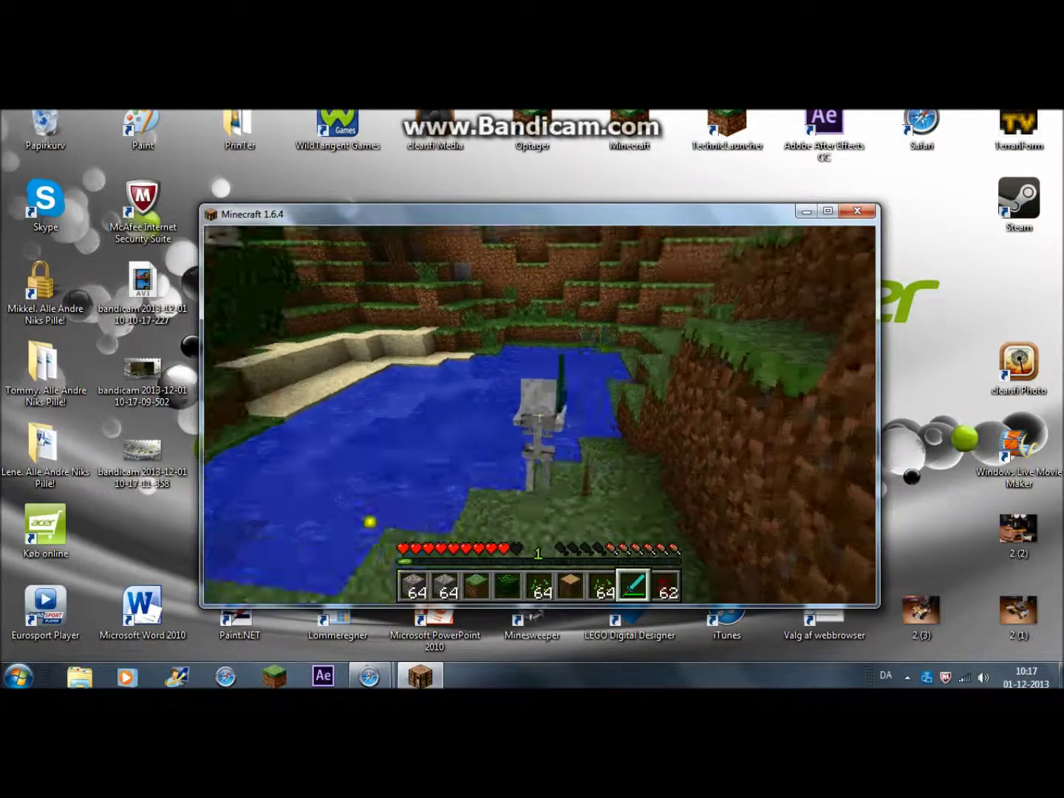
click(540, 416)
click(539, 416)
click(539, 415)
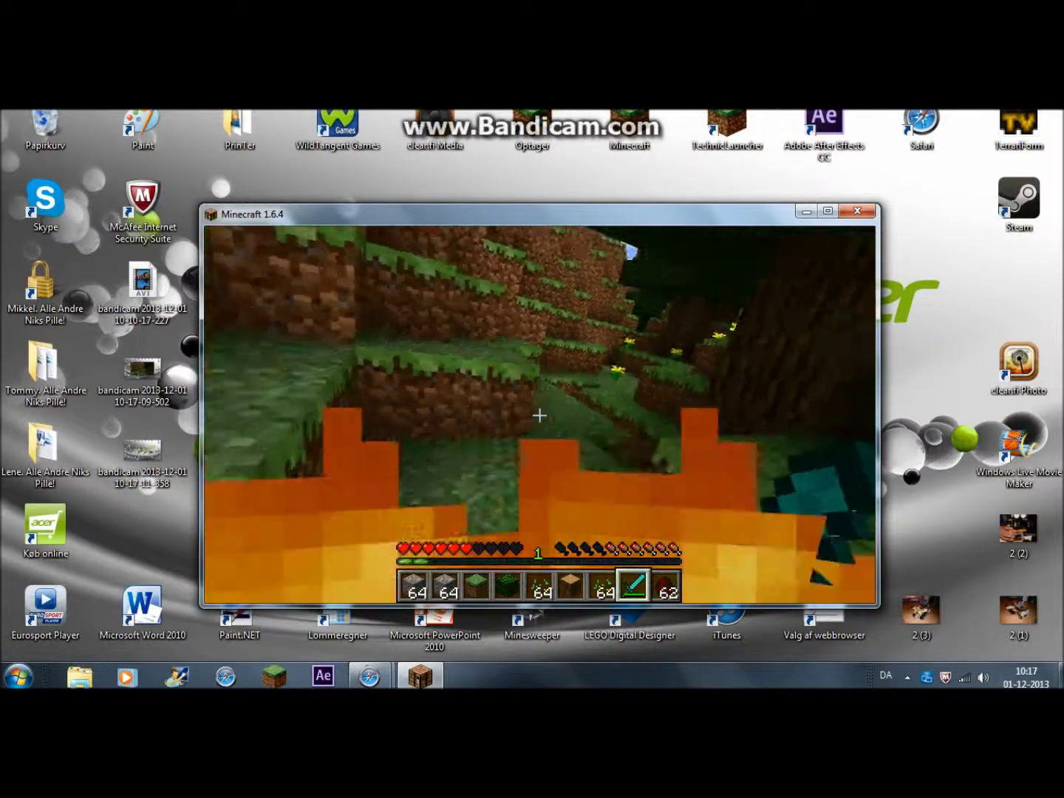
Save the world, return to the title screen and quit the game.
key(Escape)
click(541, 507)
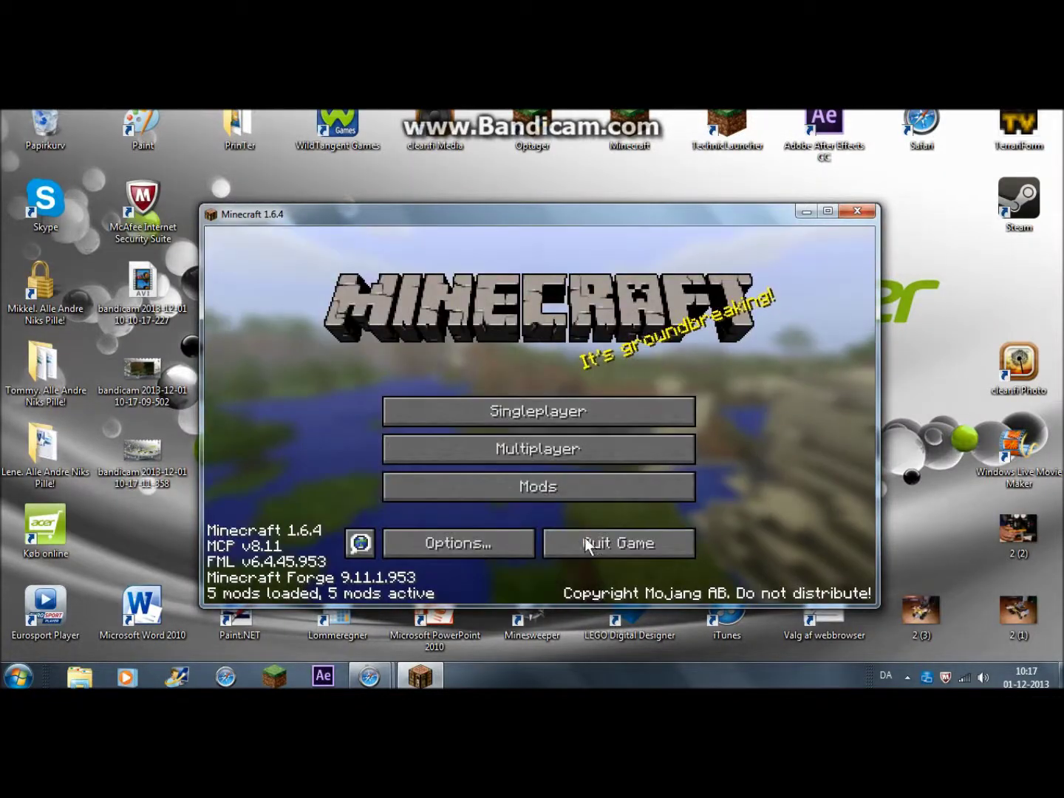
click(589, 544)
drag(338, 378, 737, 383)
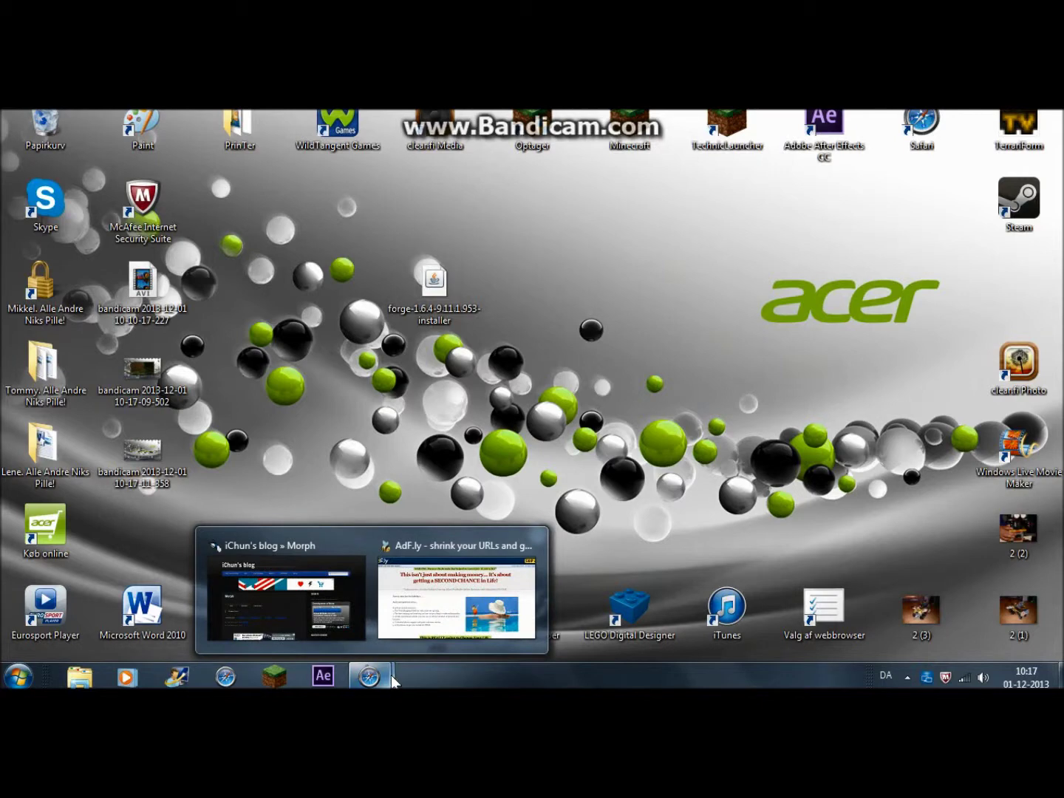
drag(557, 379, 604, 376)
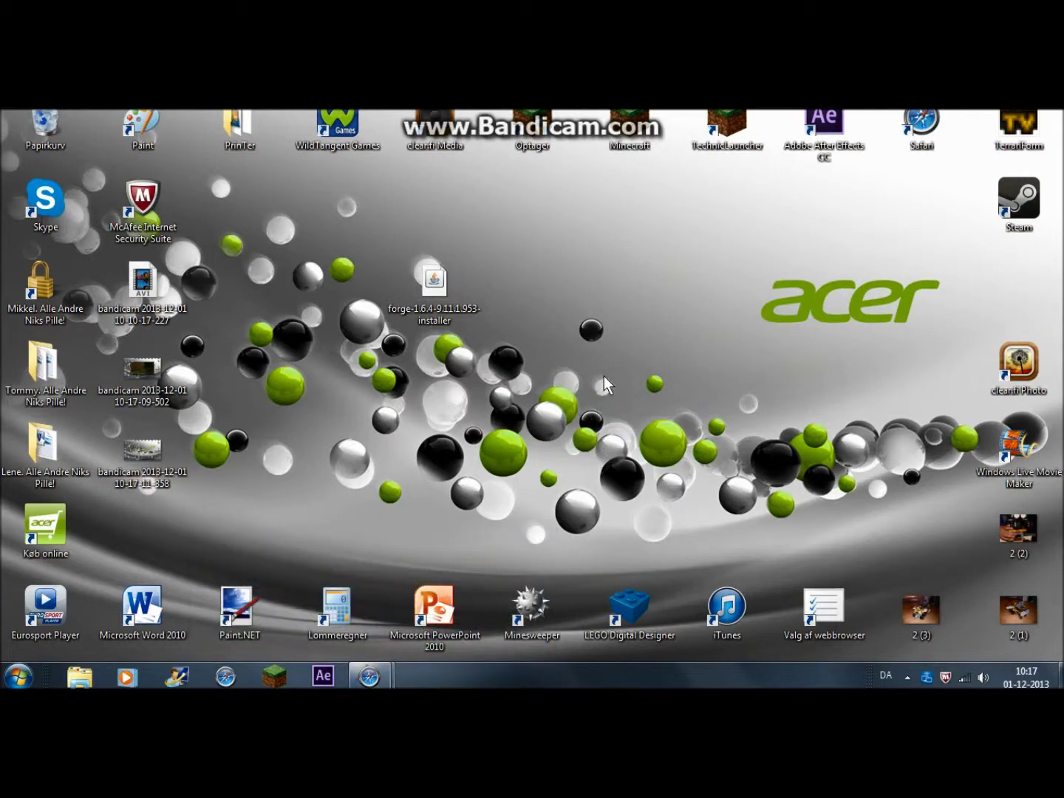